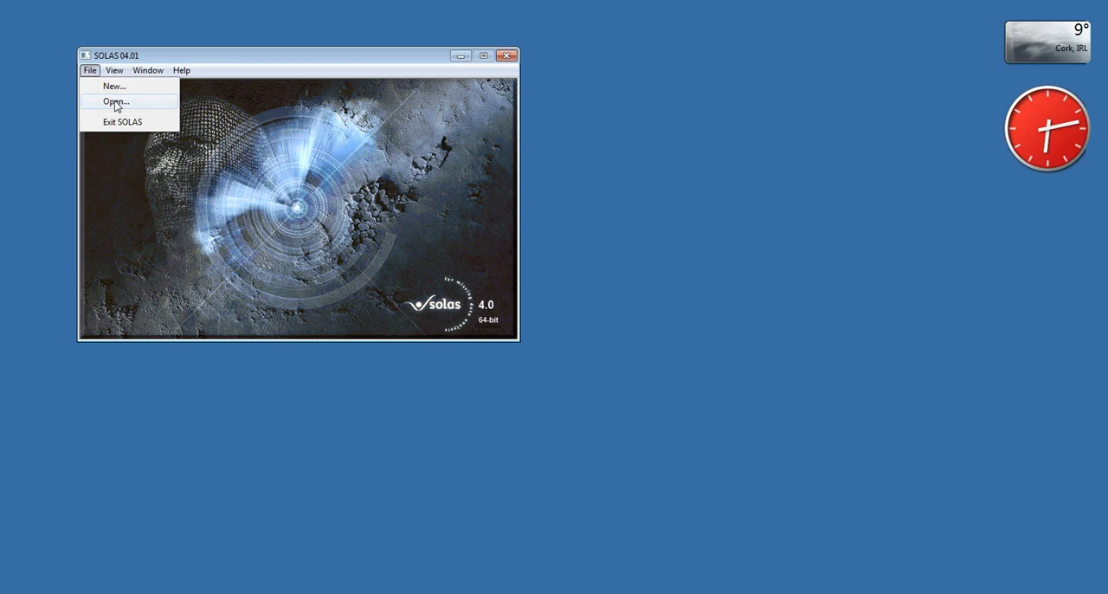
- Open the Script Language Window, look over its available commands, and close it again
mouse_move(115, 71)
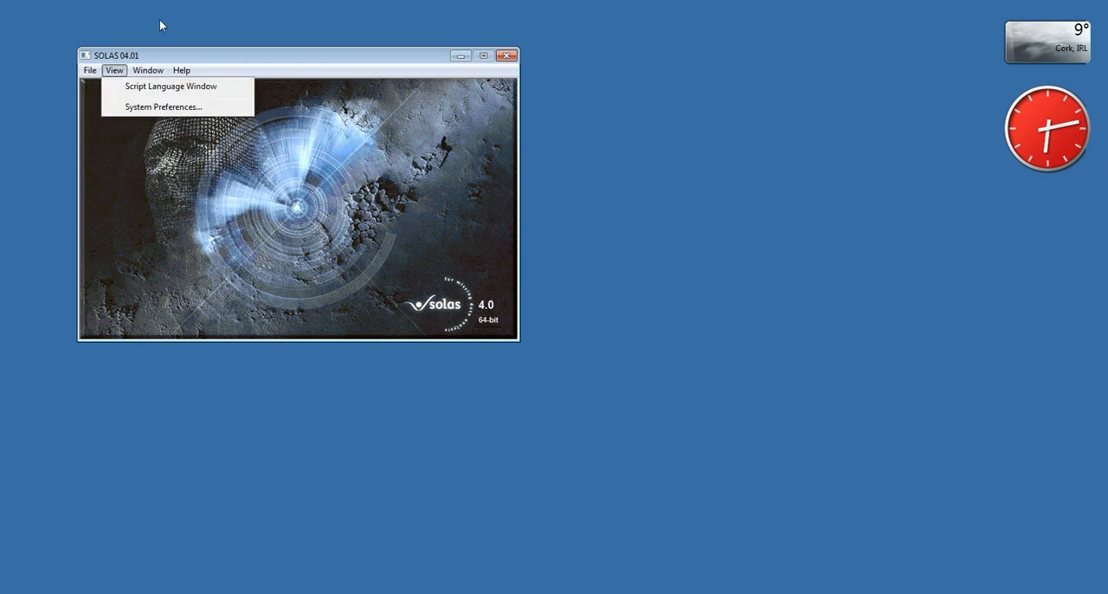
click(170, 94)
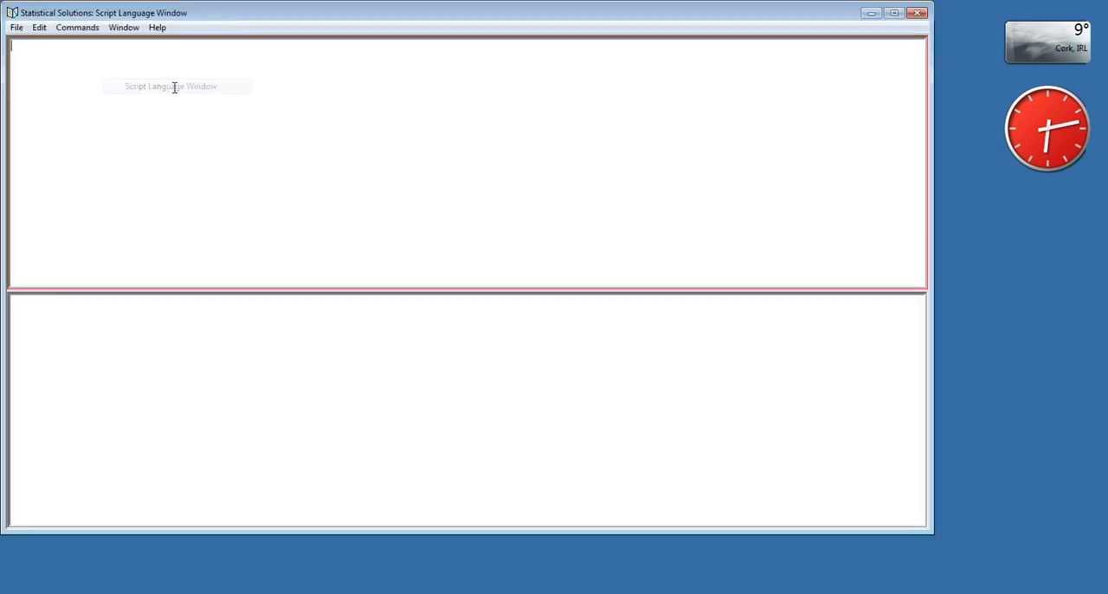
drag(227, 25, 269, 40)
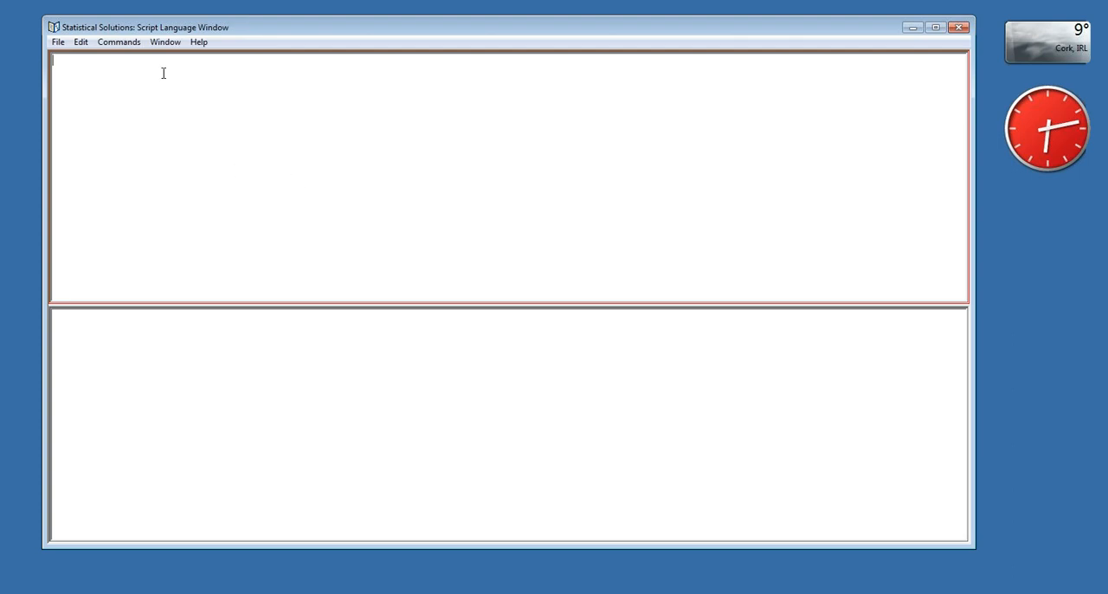
click(119, 42)
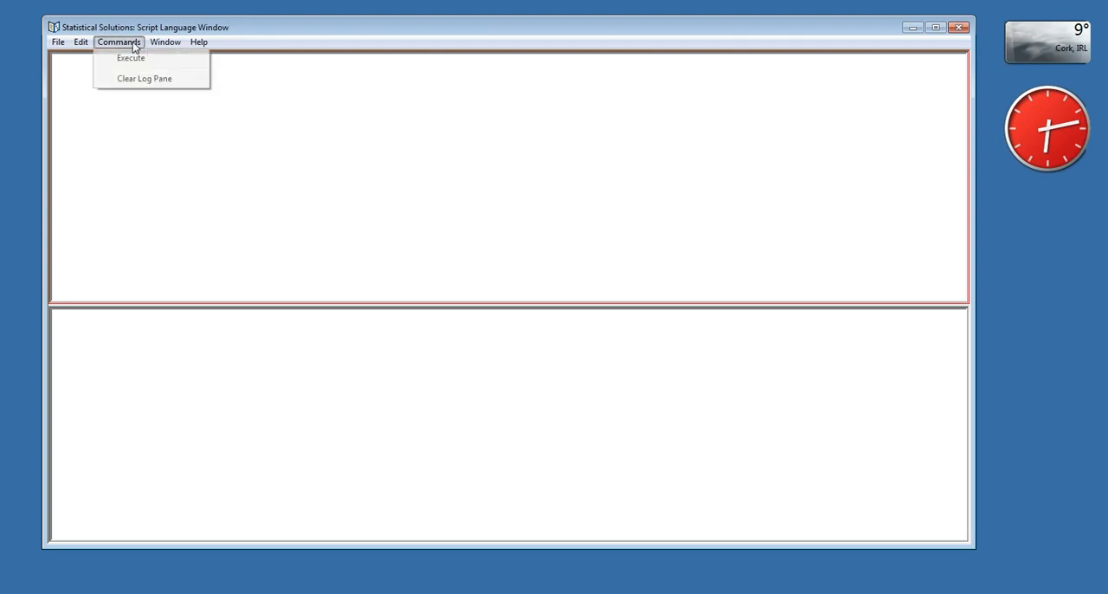
click(80, 42)
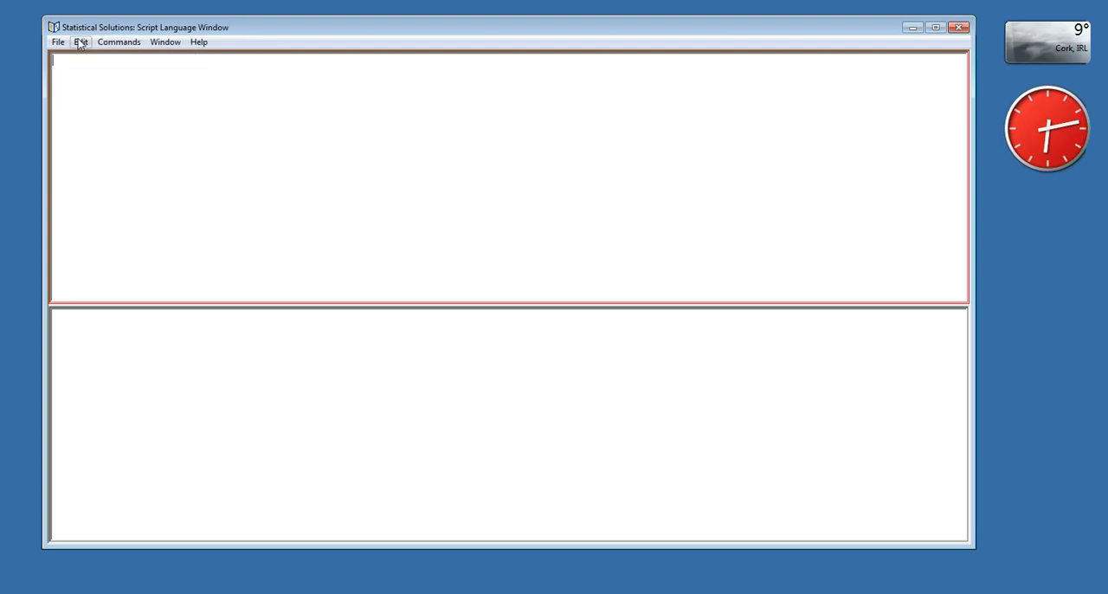
click(958, 29)
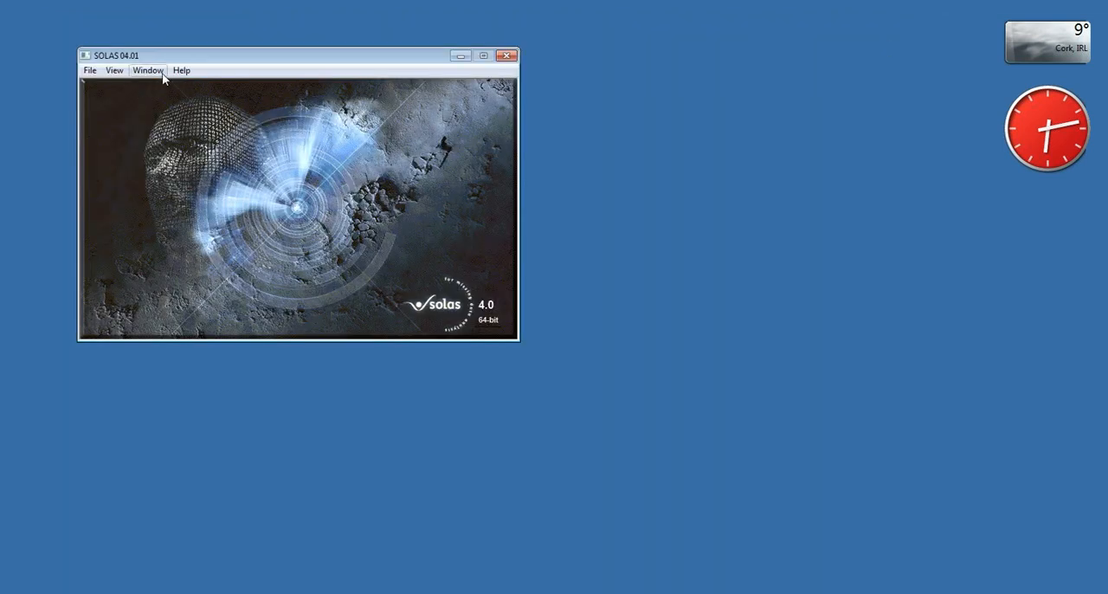
- Open the Treatment_Miss datasheet from the Desktop and reposition its window
click(180, 70)
click(145, 81)
click(91, 71)
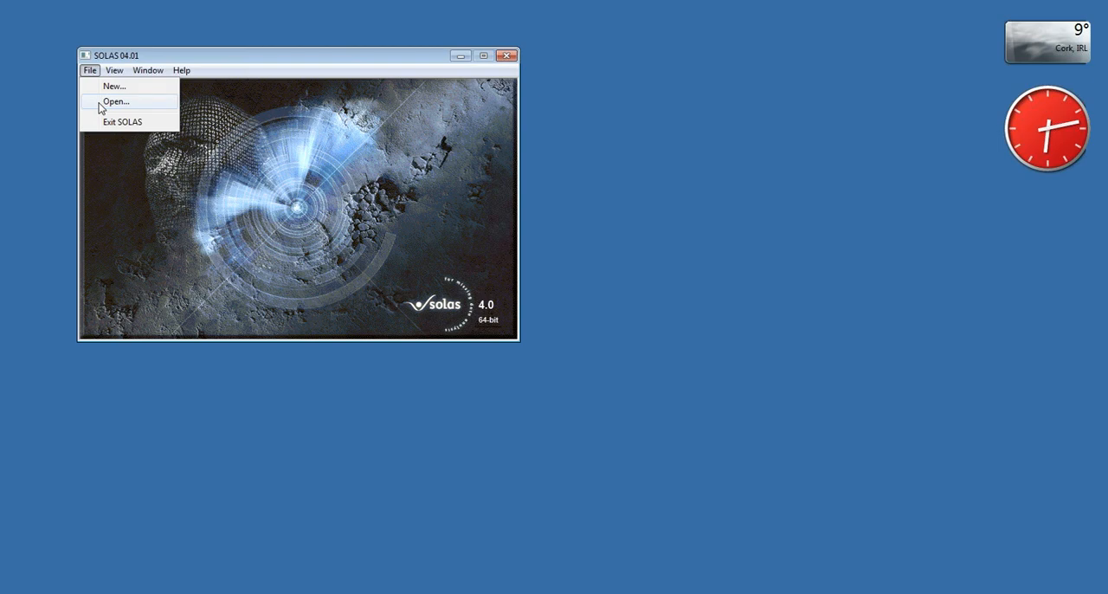
click(99, 104)
click(274, 242)
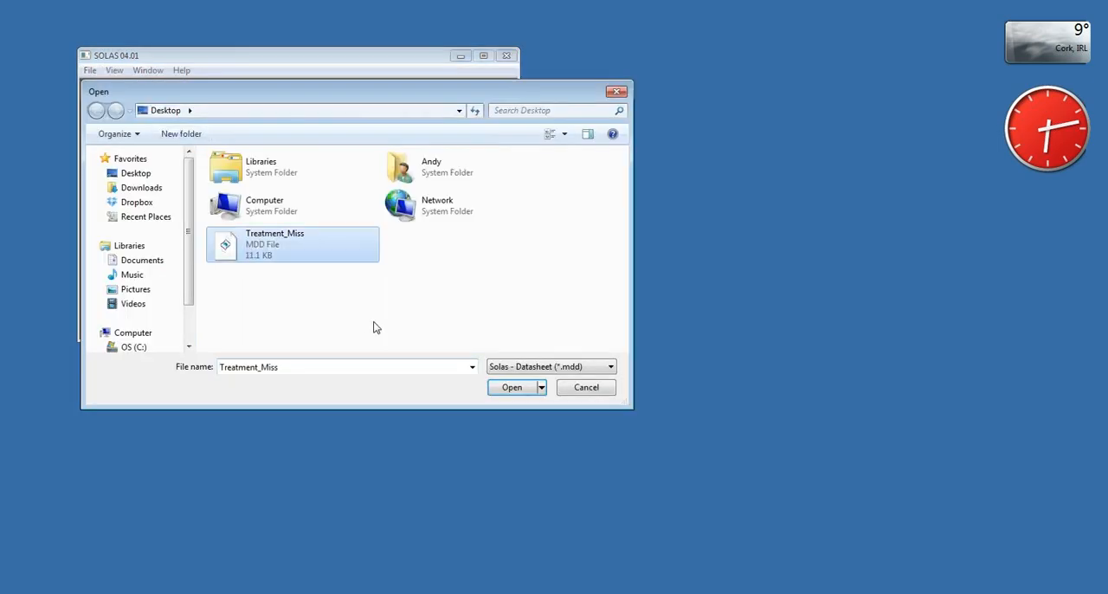
click(521, 391)
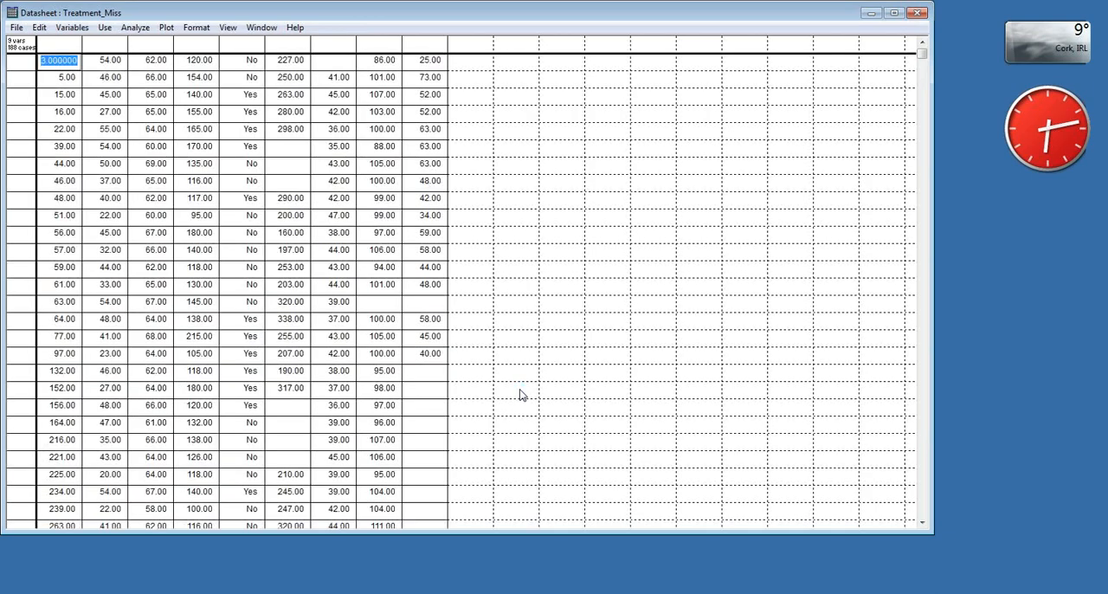
drag(434, 20, 455, 30)
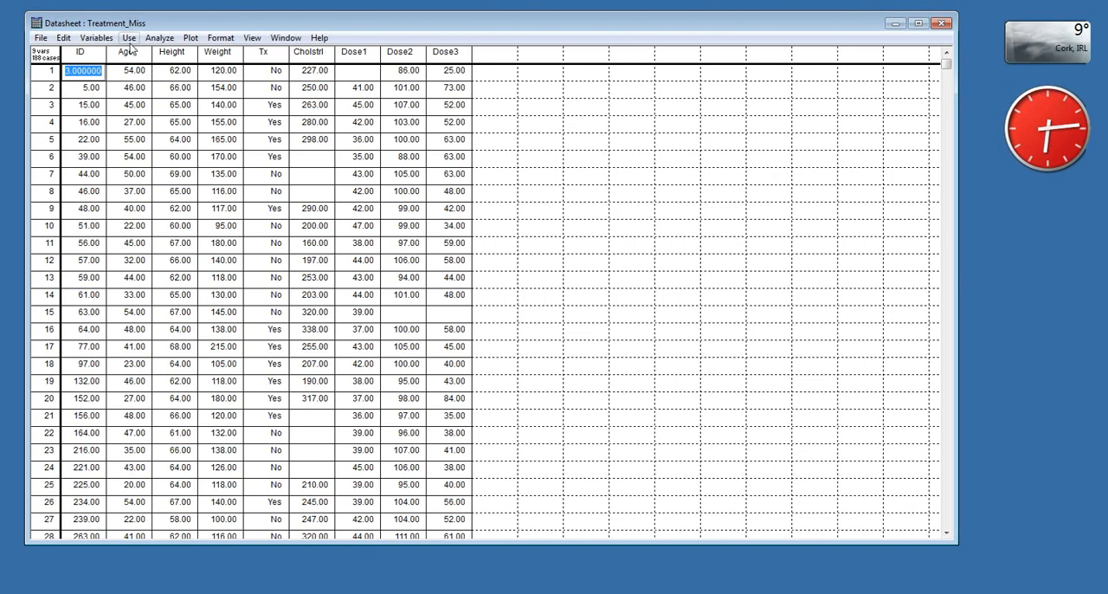
- Generate a missing data pattern for Age, Height and all remaining variables, and reposition the resulting window
click(252, 40)
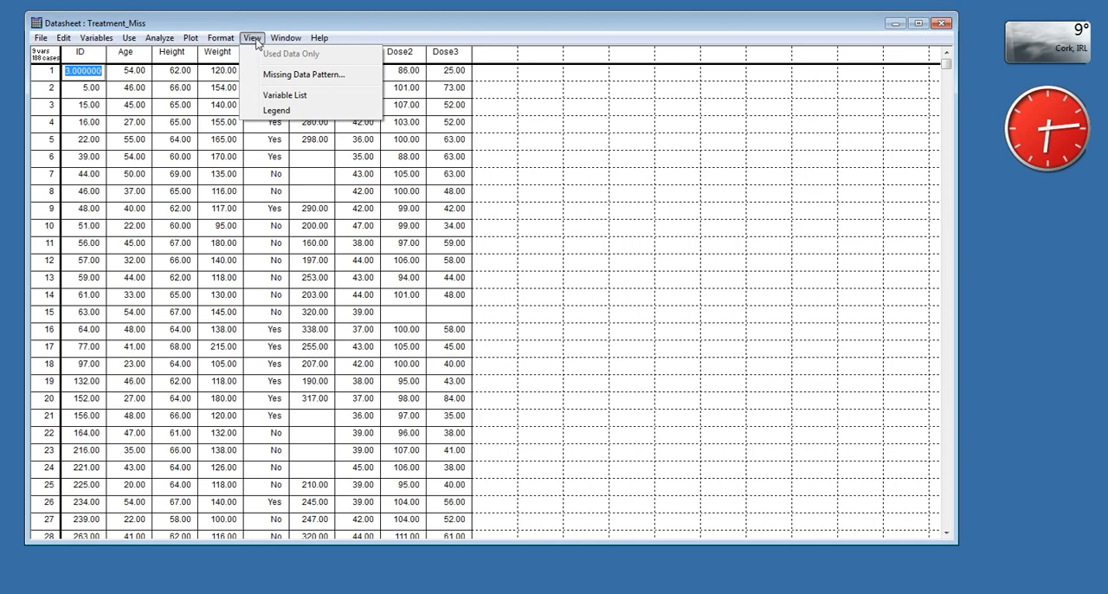
click(279, 79)
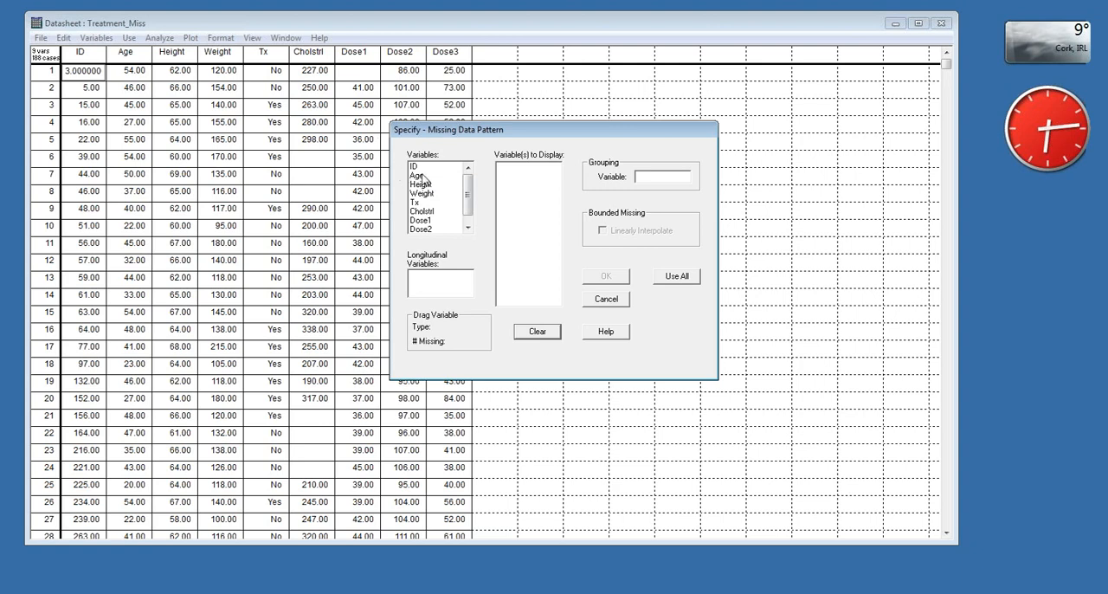
drag(423, 179, 505, 188)
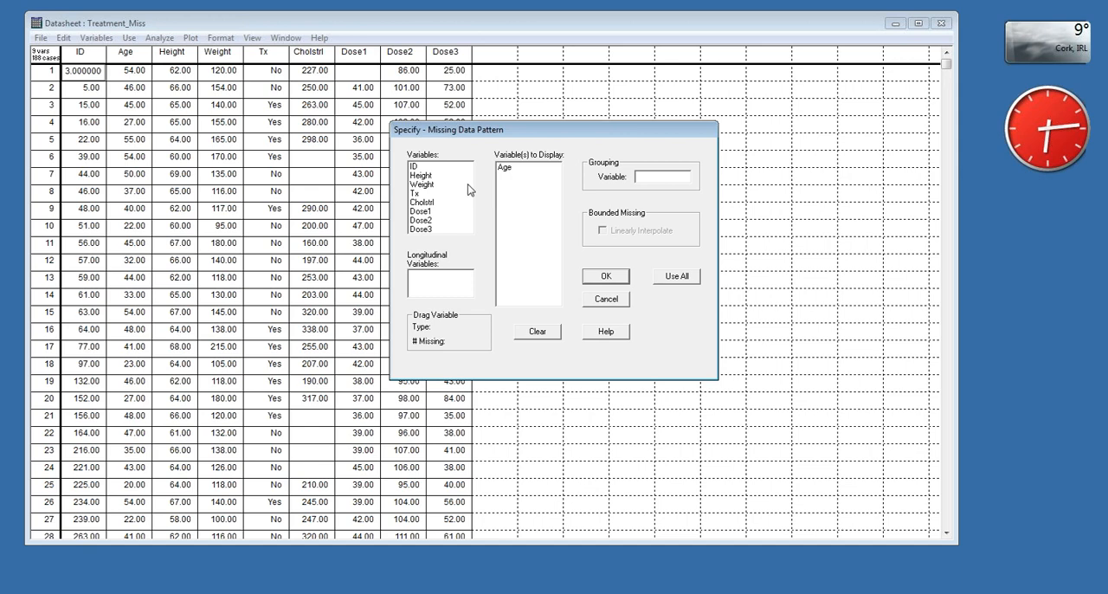
drag(430, 179, 513, 186)
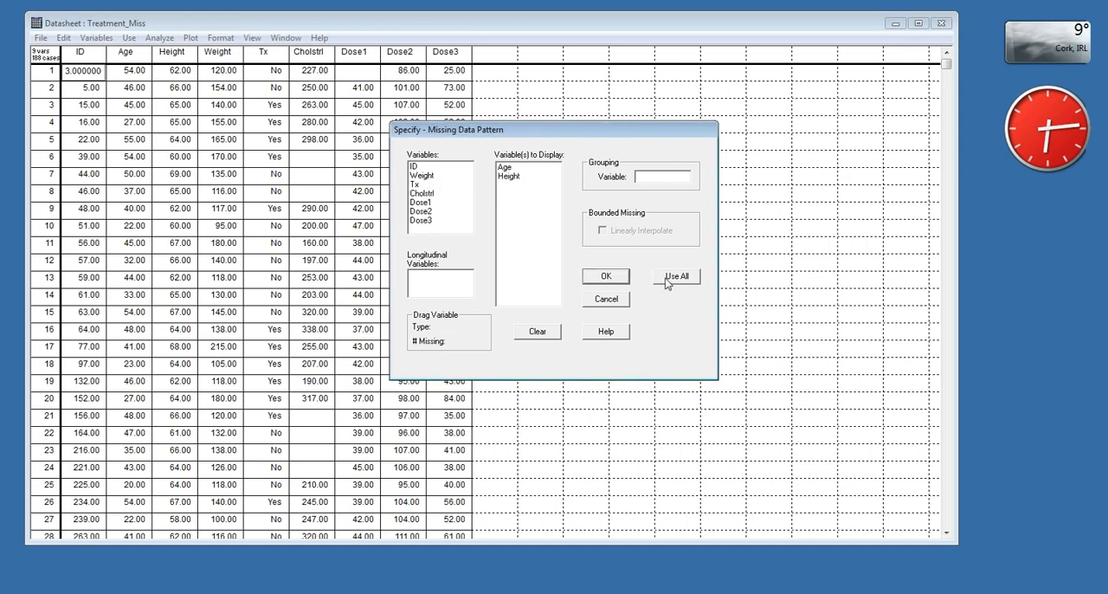
click(667, 283)
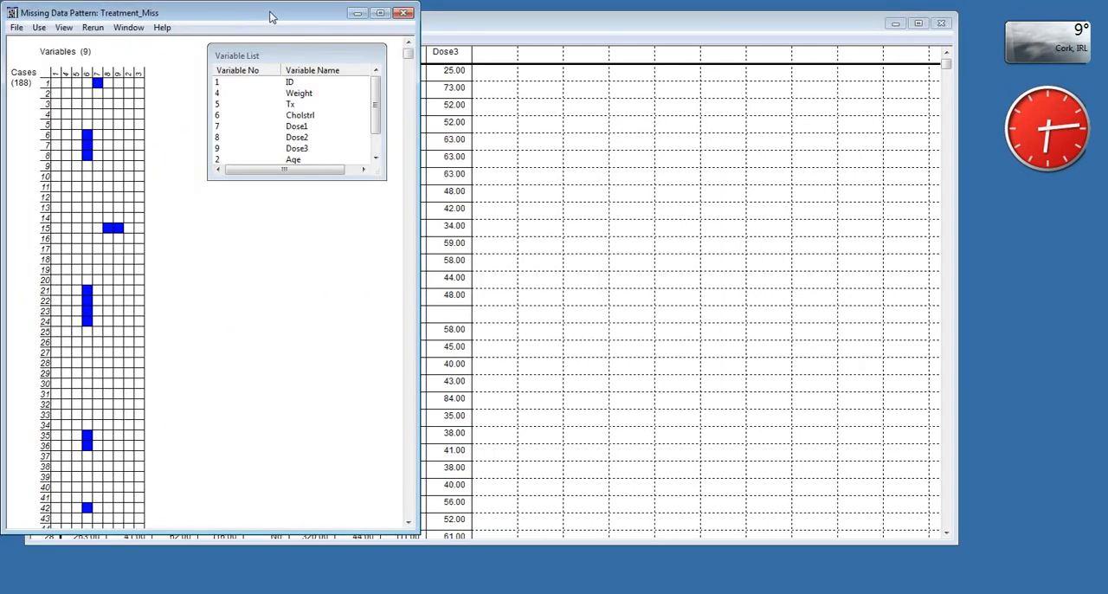
drag(270, 16, 278, 17)
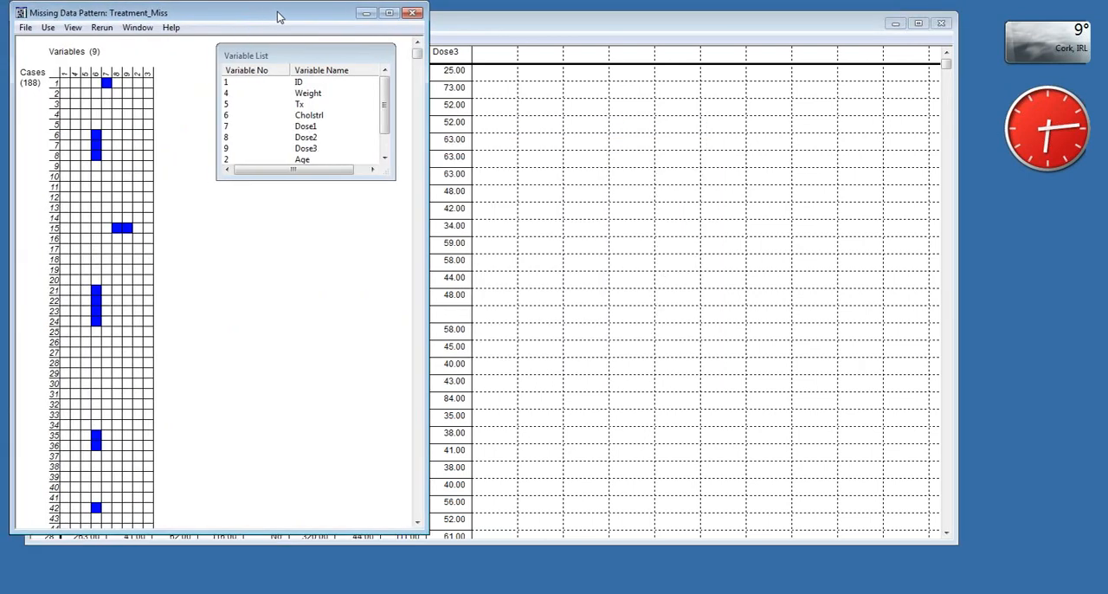
drag(279, 16, 330, 29)
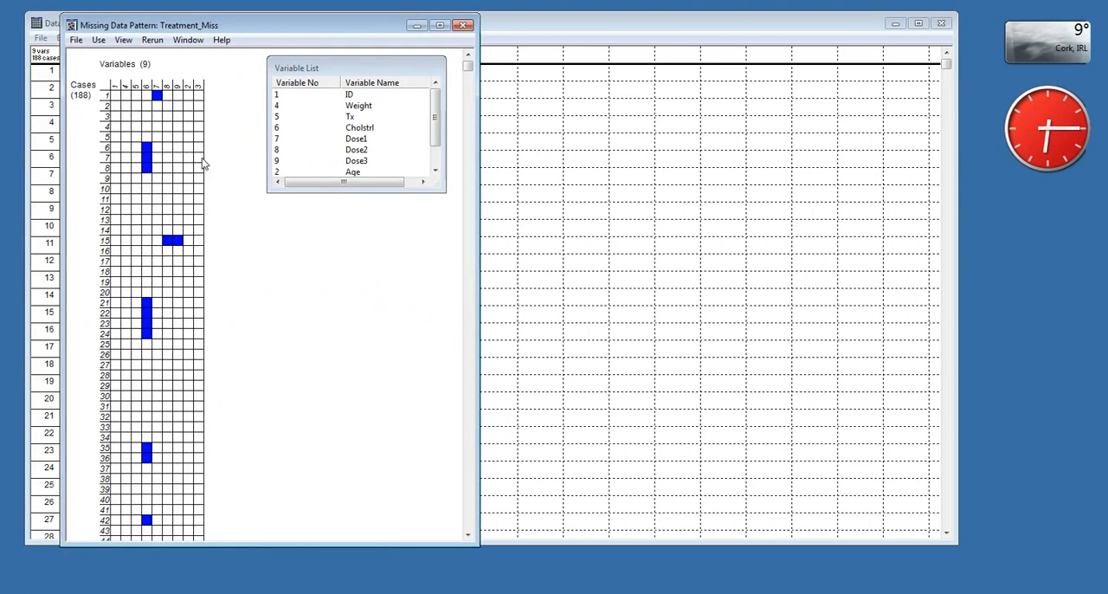
- Show the pattern's legend below the variable list and enlarge the variable list to fit all nine variables
click(122, 40)
click(139, 124)
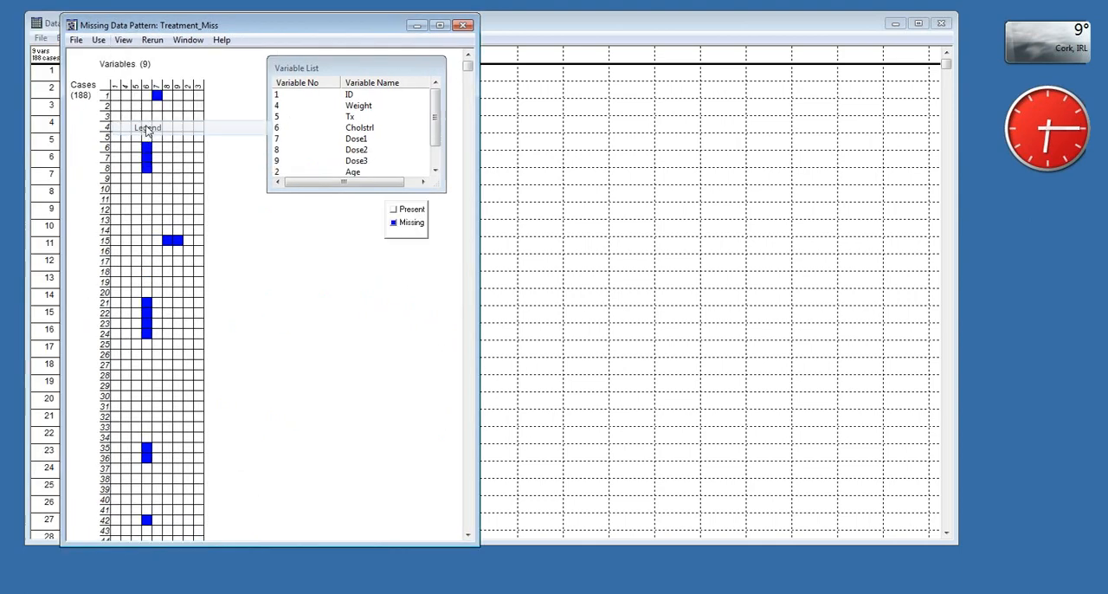
drag(421, 227, 306, 286)
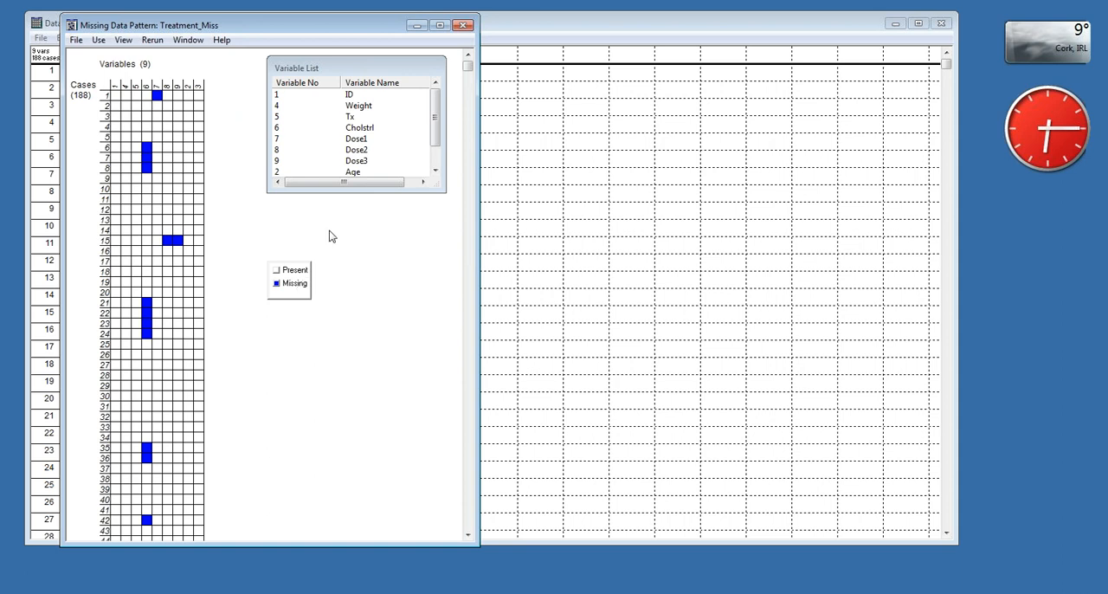
drag(343, 191, 341, 220)
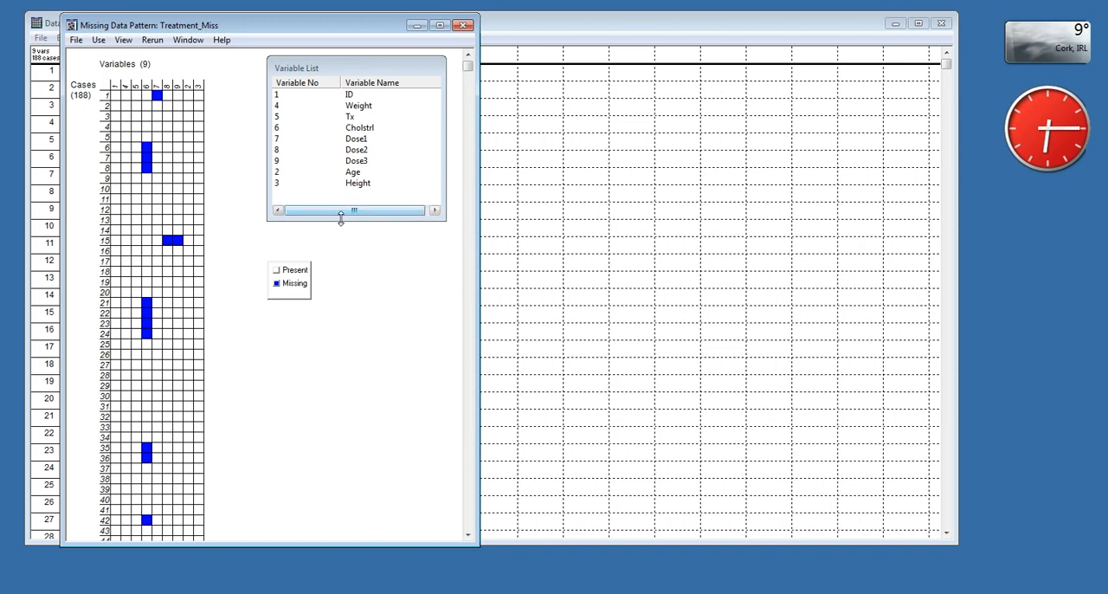
- Look through the cases in the missing data pattern and collapse it into grouped patterns
click(470, 190)
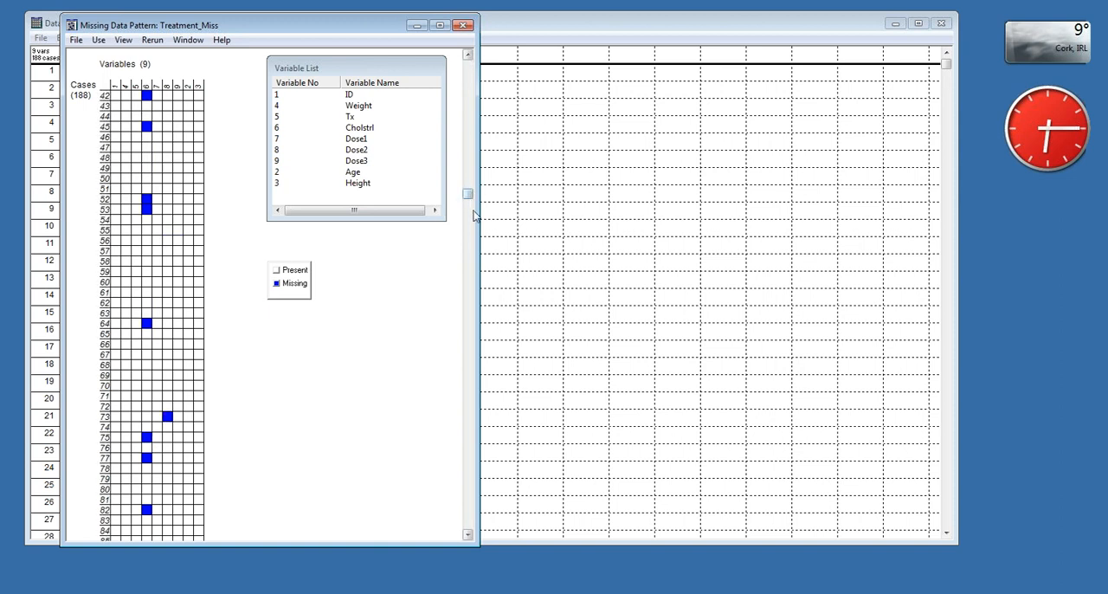
click(472, 229)
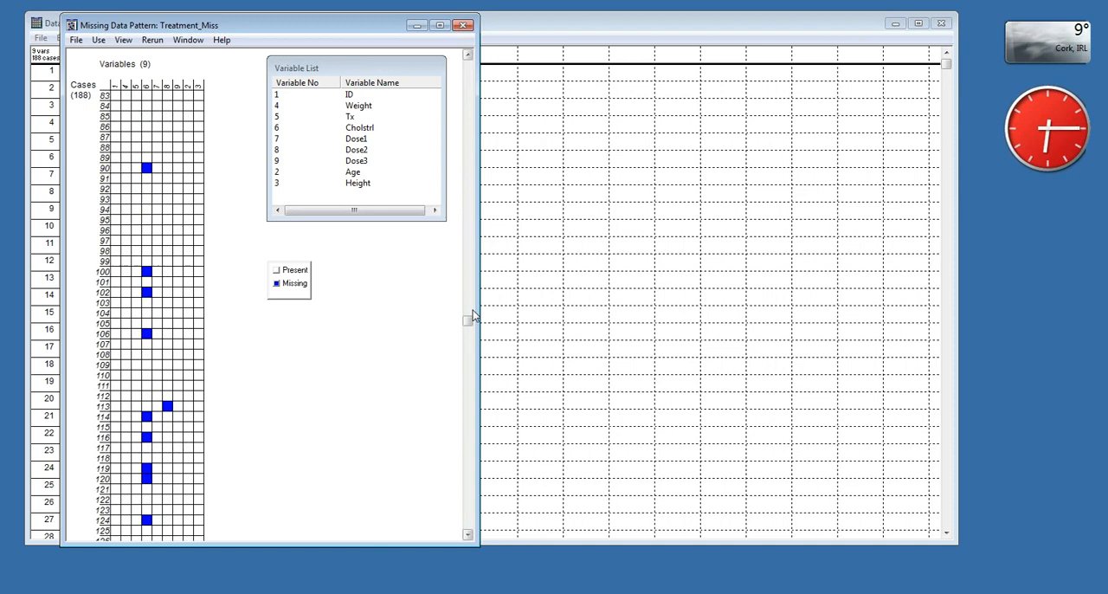
click(470, 362)
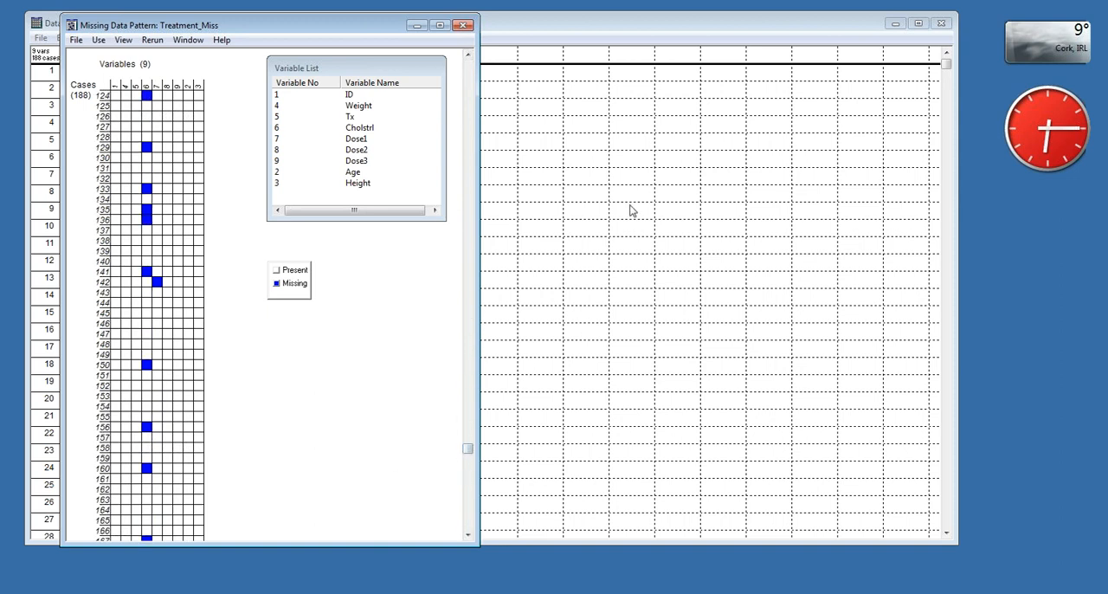
click(471, 87)
click(472, 87)
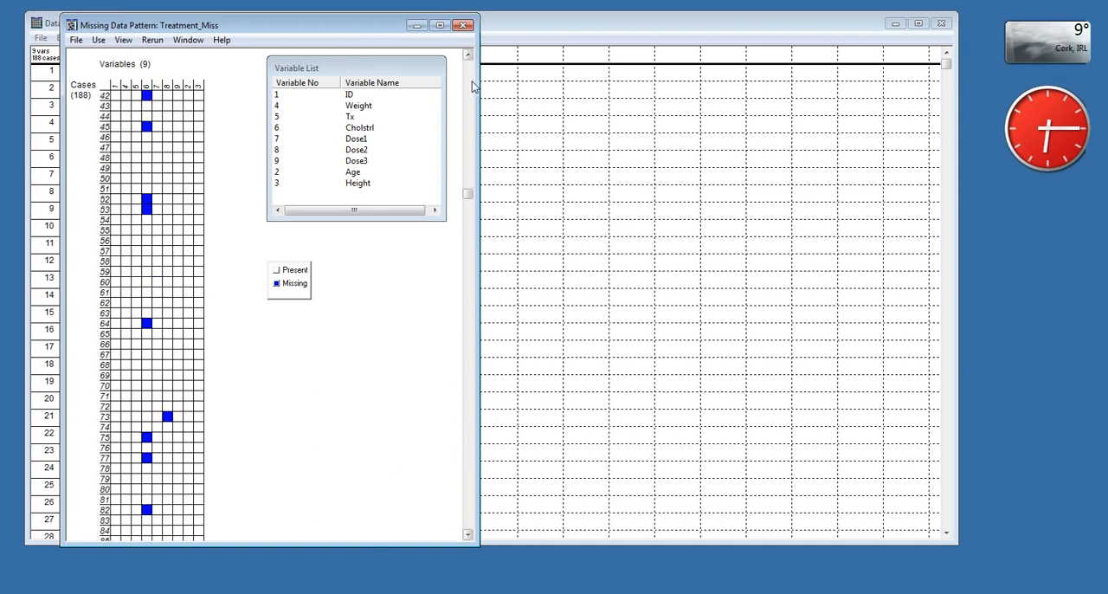
click(471, 86)
click(122, 40)
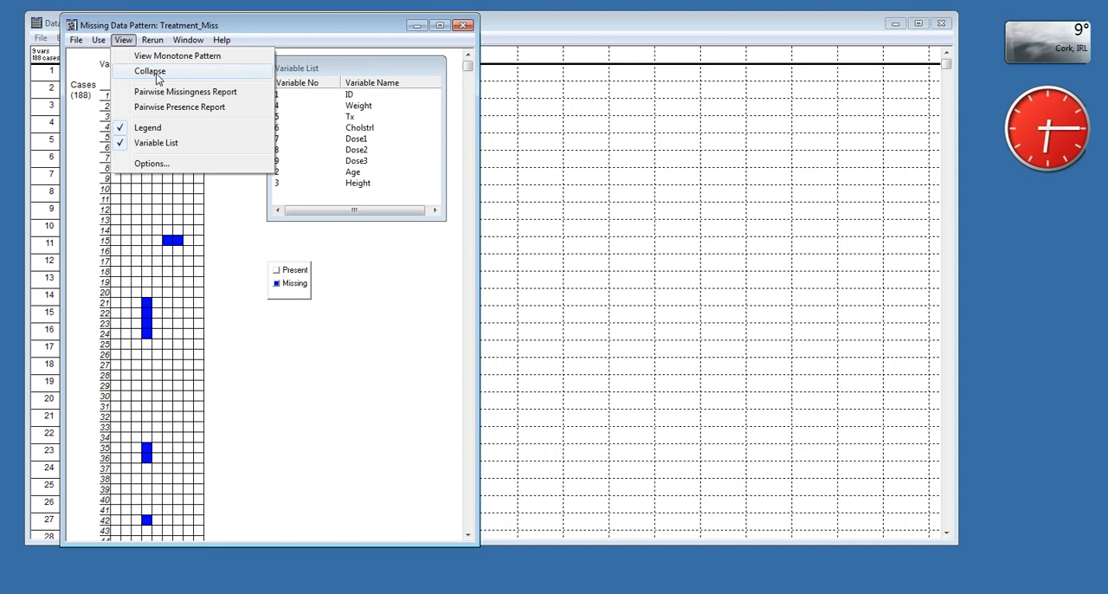
click(158, 76)
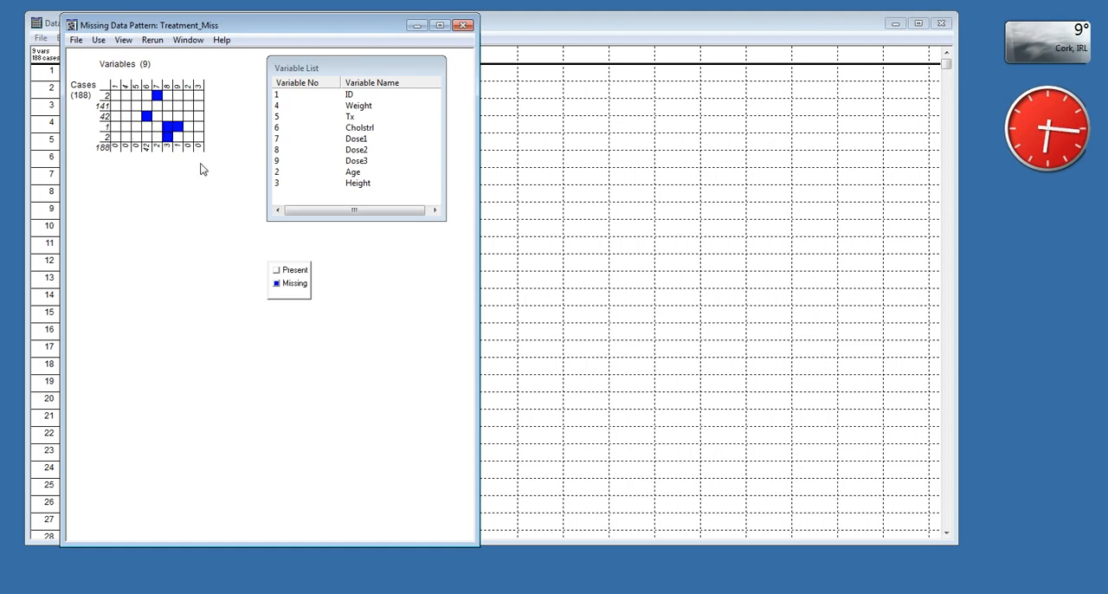
- View the collapsed data as a monotone pattern, then close the missing data pattern window
click(124, 41)
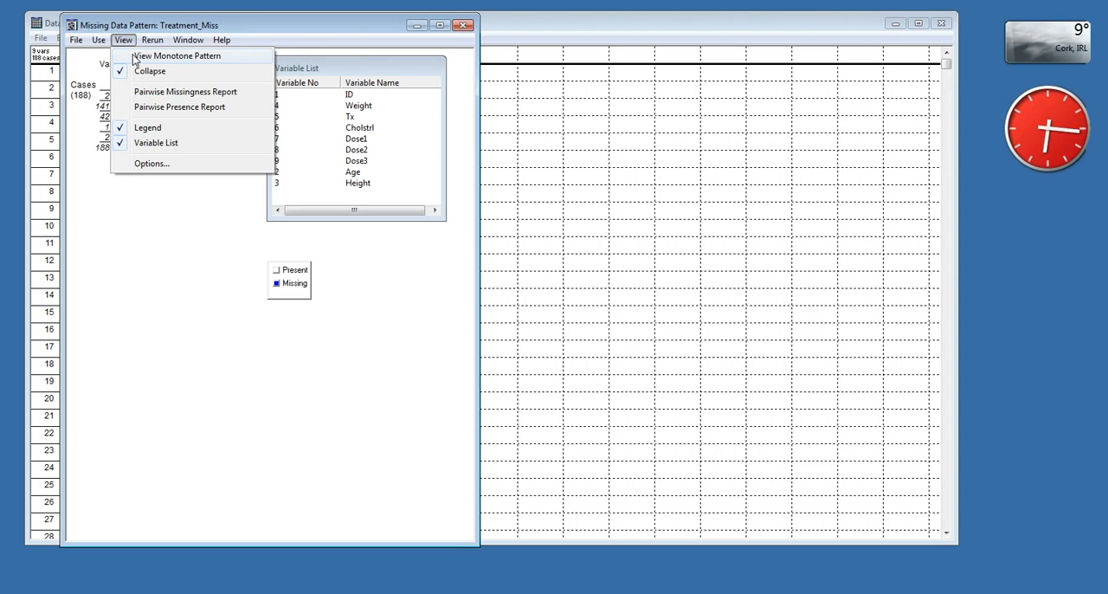
click(135, 57)
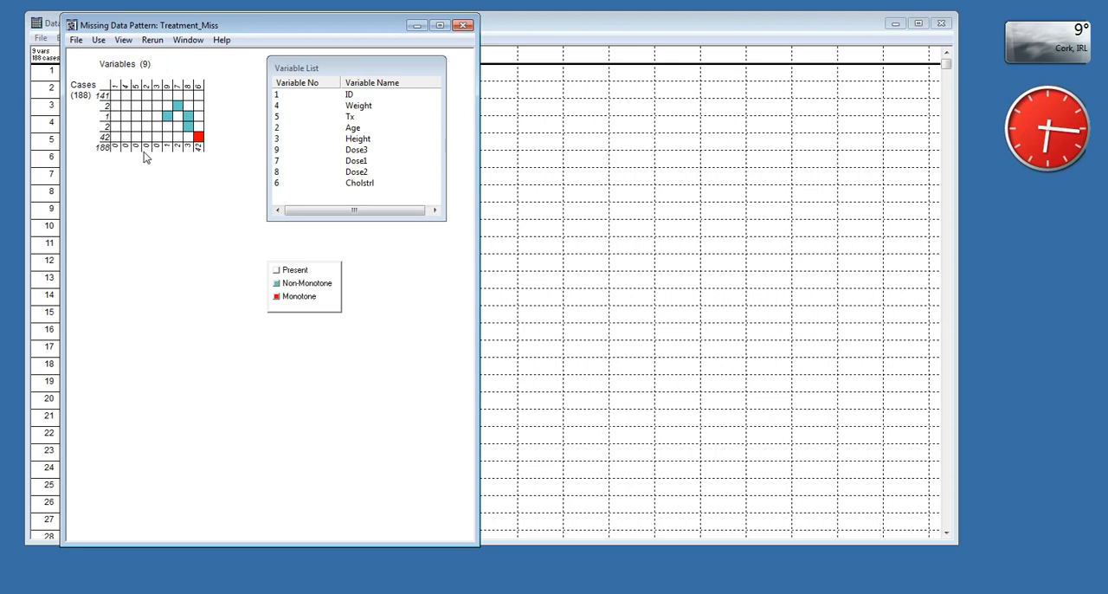
click(465, 27)
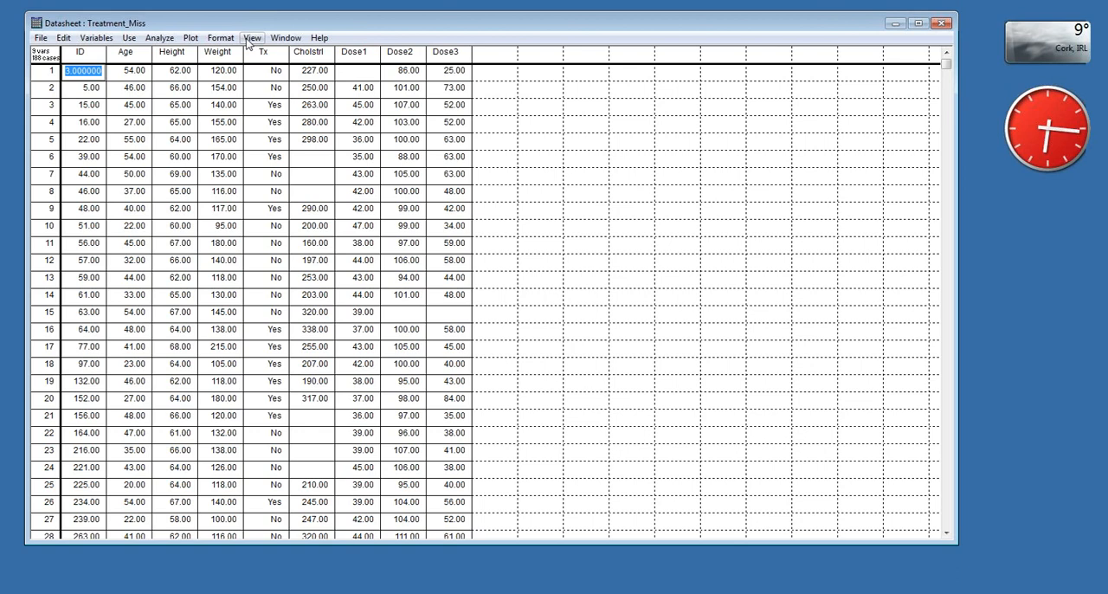
- Create a marginplot with Cholstrl as the Y variable and Dose1 as the X variable, and reposition its window
click(186, 40)
click(184, 40)
click(187, 40)
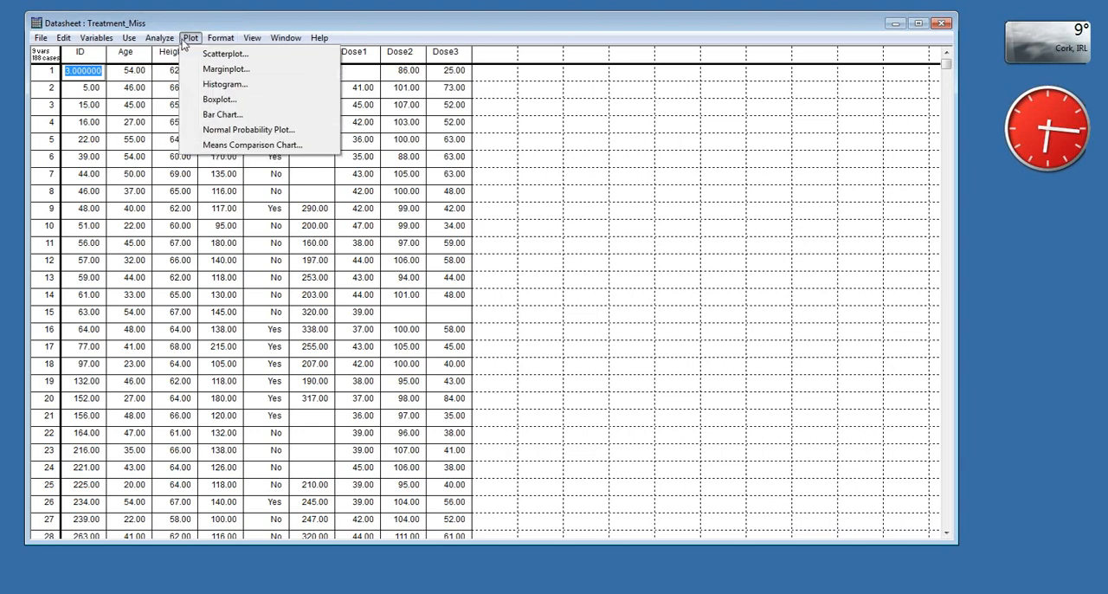
click(227, 69)
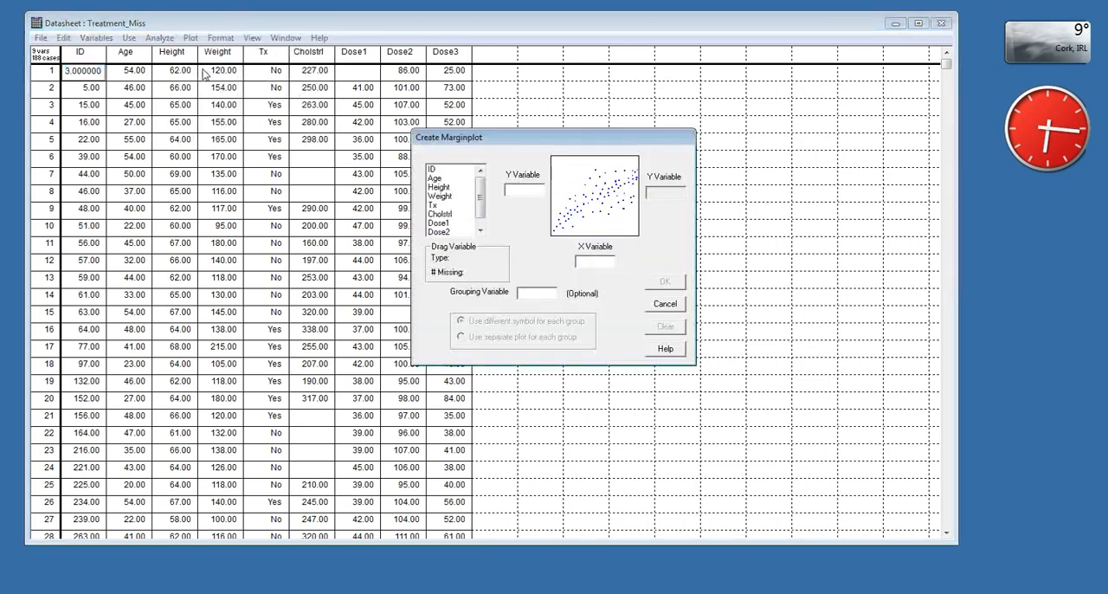
drag(445, 221, 525, 189)
drag(448, 219, 582, 257)
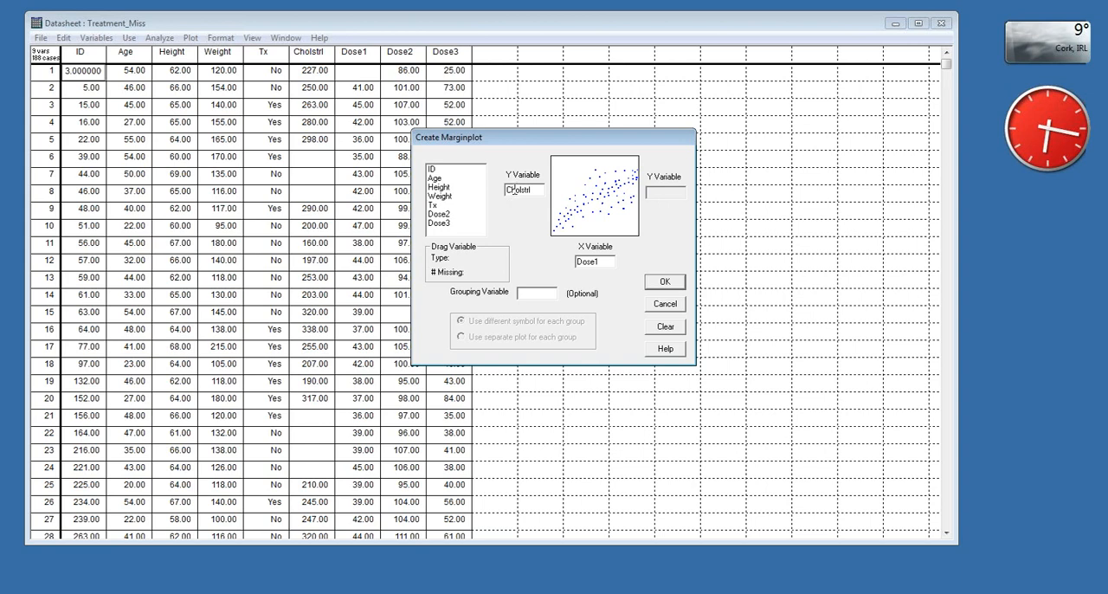
click(661, 284)
click(664, 285)
click(664, 284)
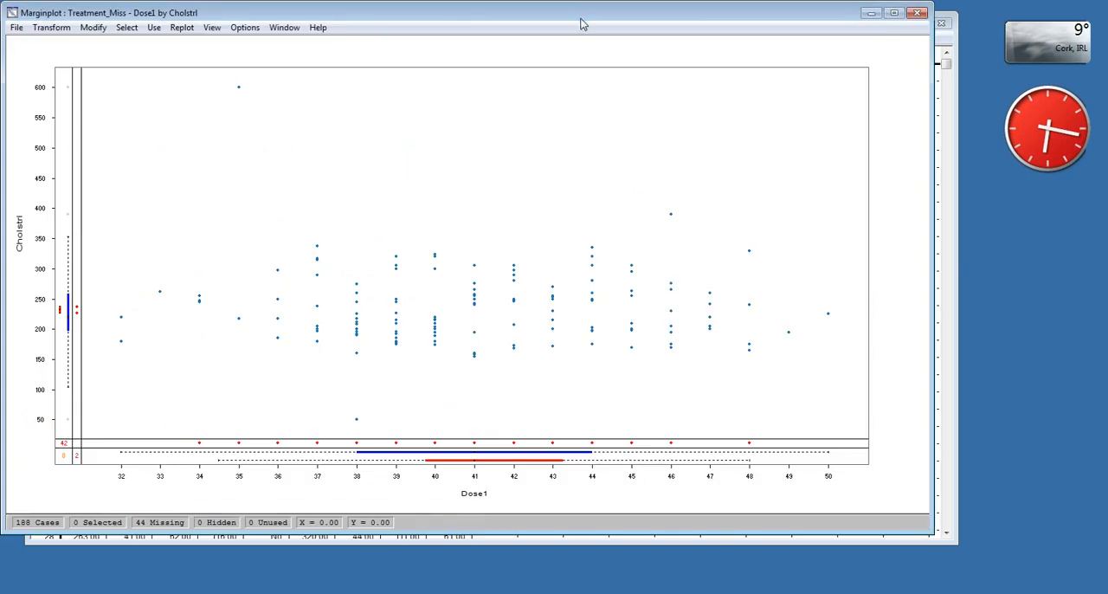
drag(582, 26, 620, 50)
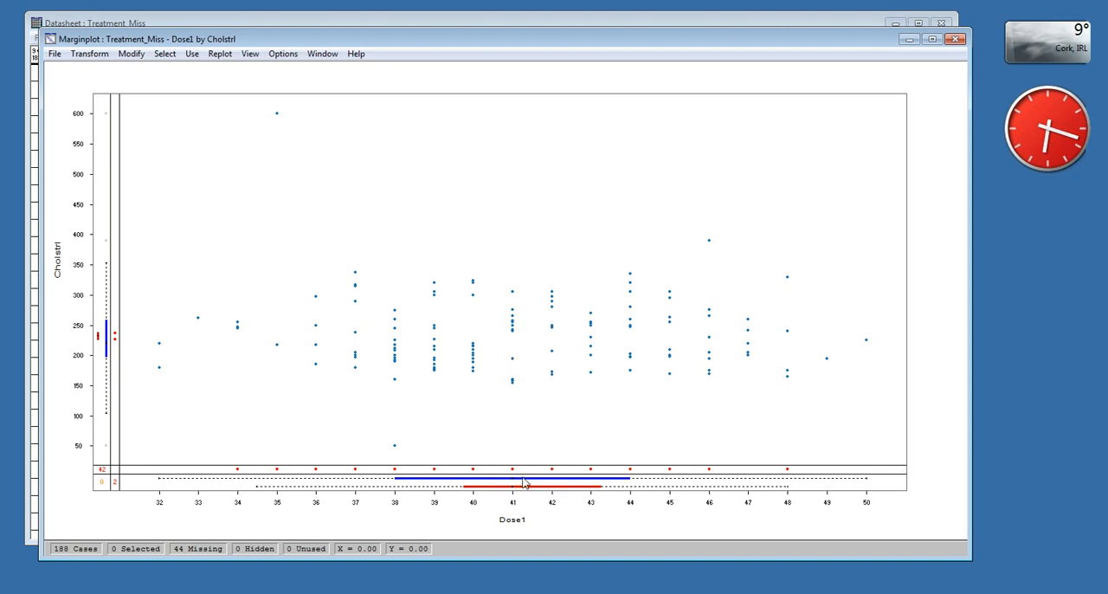
- Group the current marginplot by Tx, using a different symbol for each group
click(98, 337)
click(220, 54)
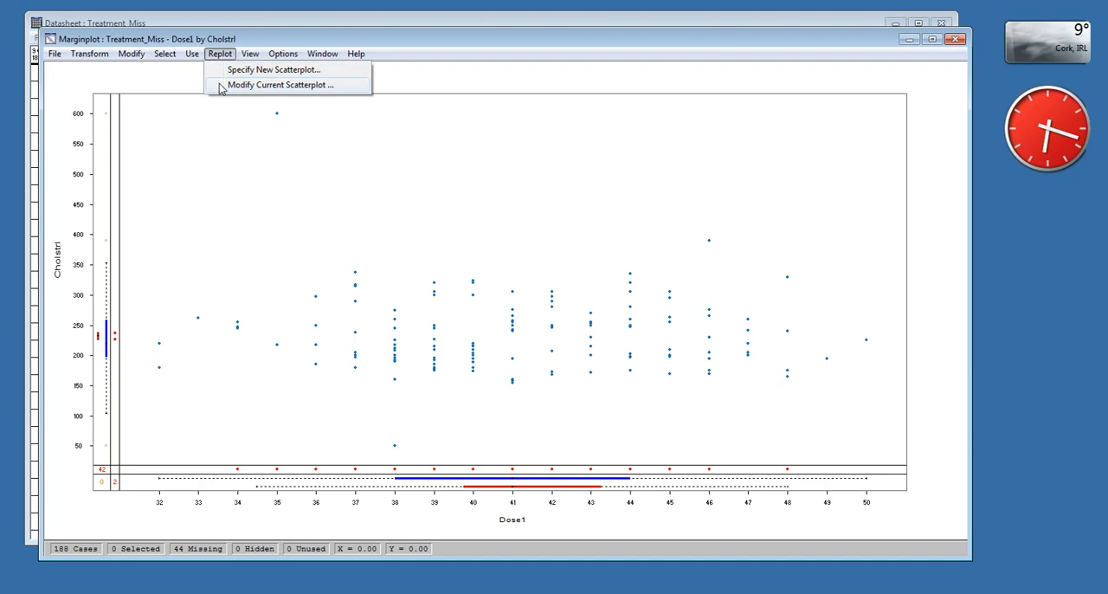
click(220, 85)
drag(432, 205, 525, 292)
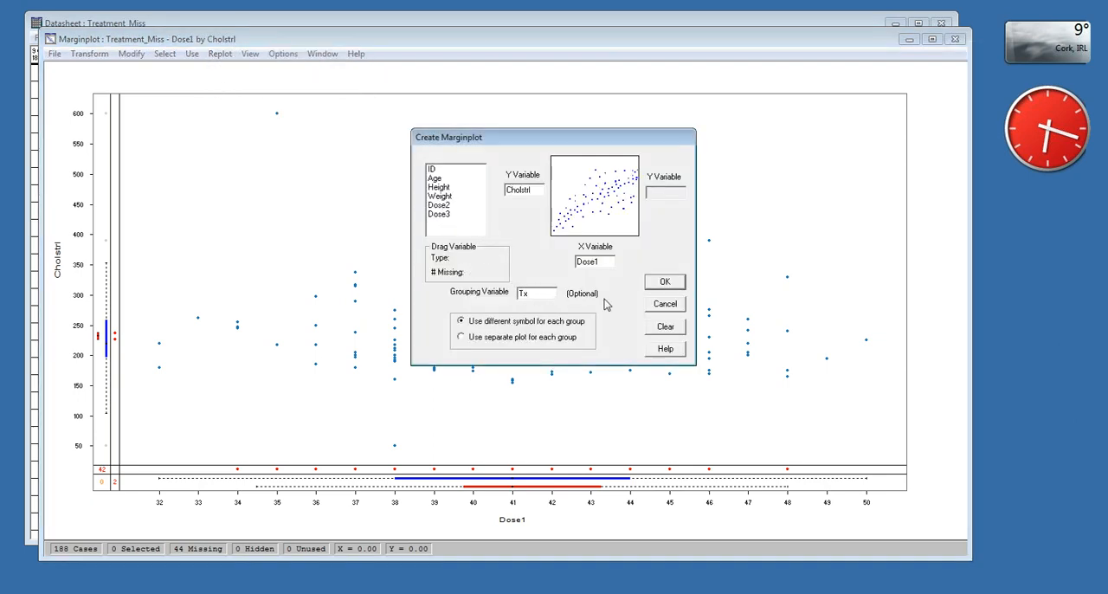
click(655, 288)
click(654, 288)
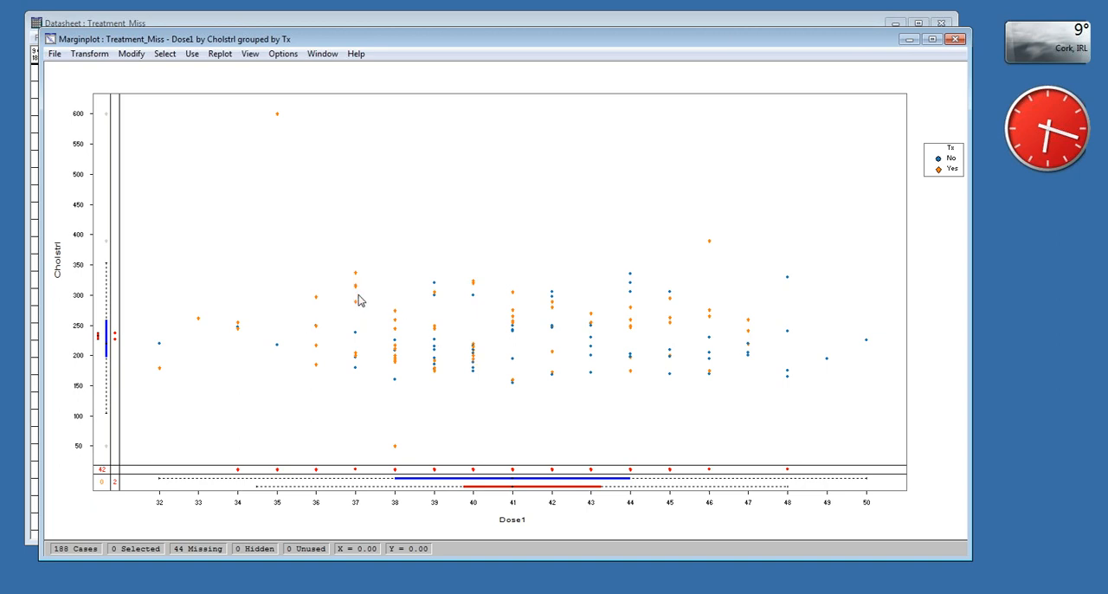
- Replot the marginplot with a separate plot for each Tx group, and close its window after viewing
click(213, 55)
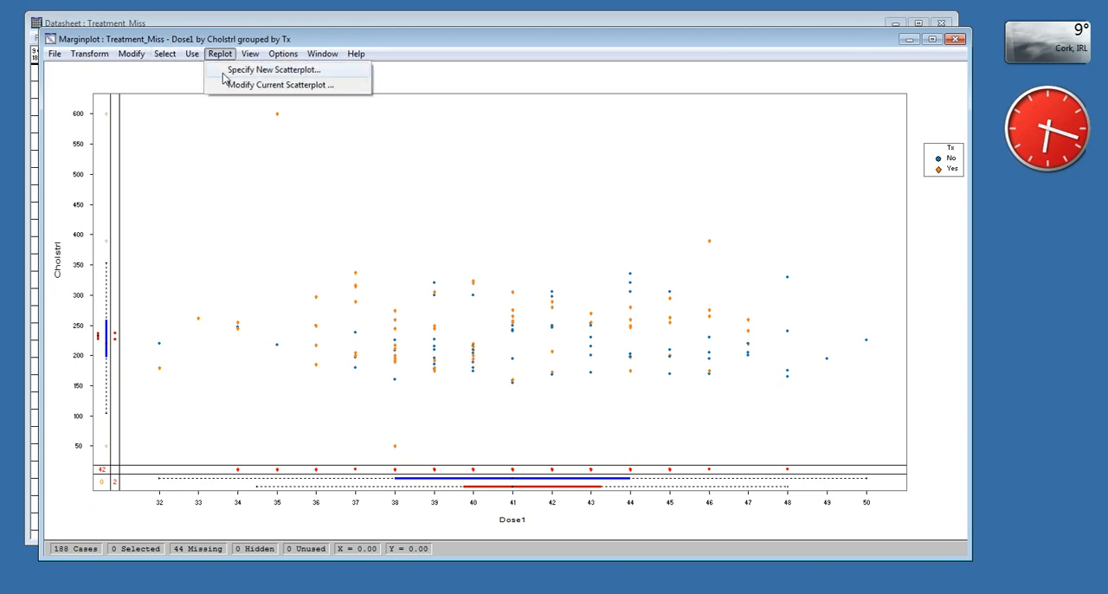
click(234, 85)
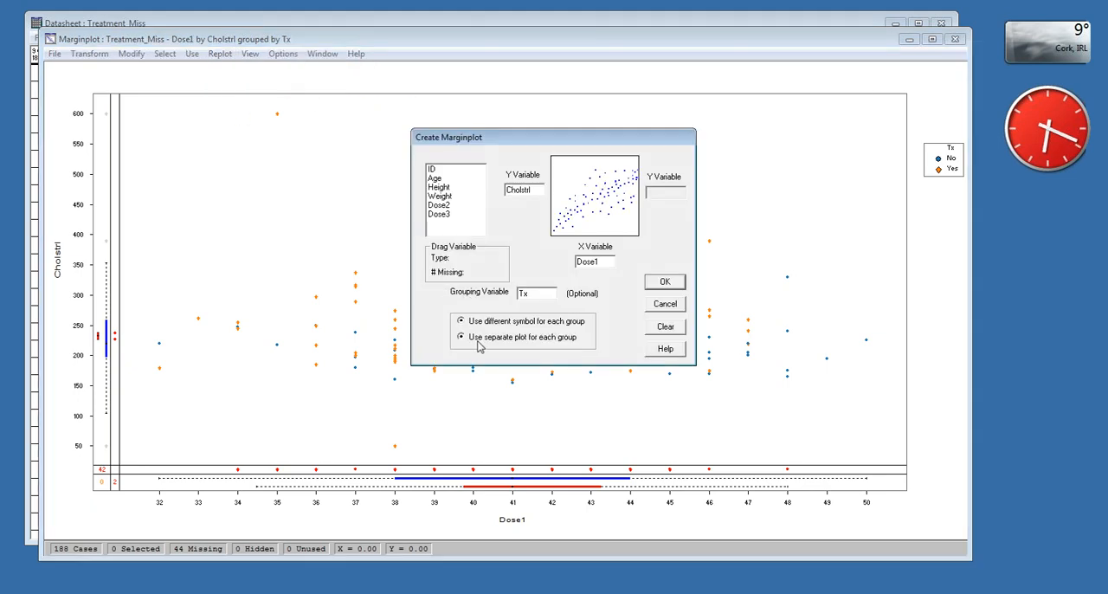
click(671, 283)
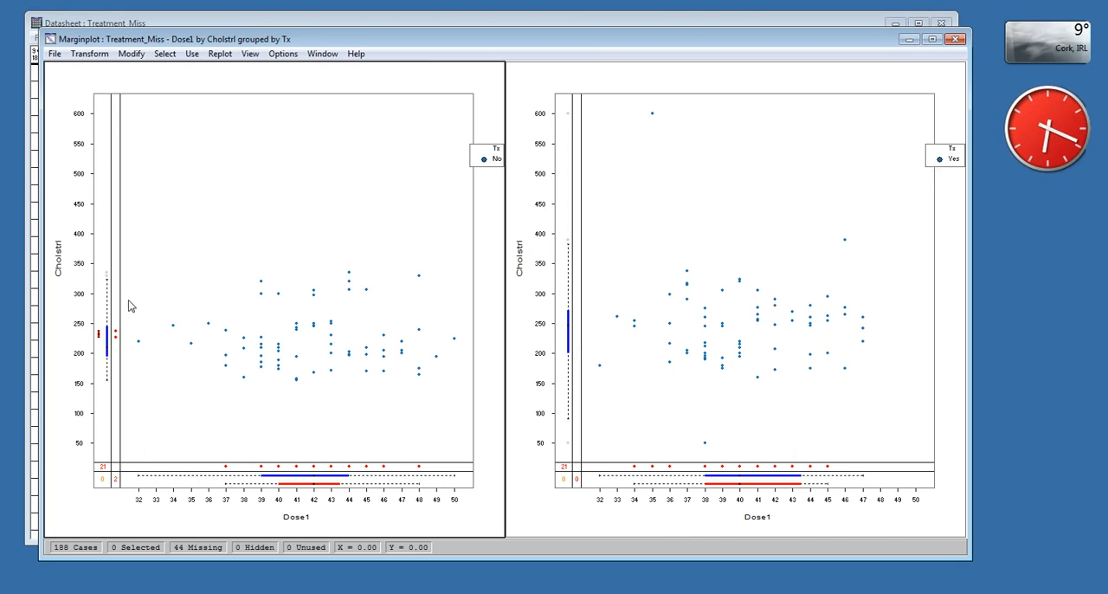
click(954, 41)
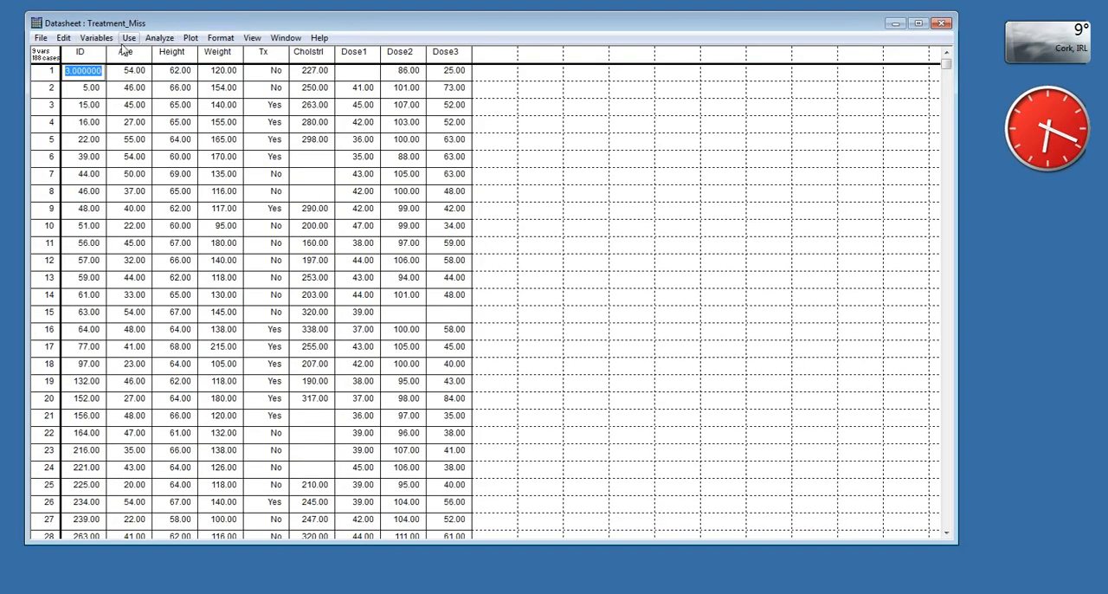
- Examine the Tx variable's basic attributes and category definitions, and leave them without applying changes
click(95, 38)
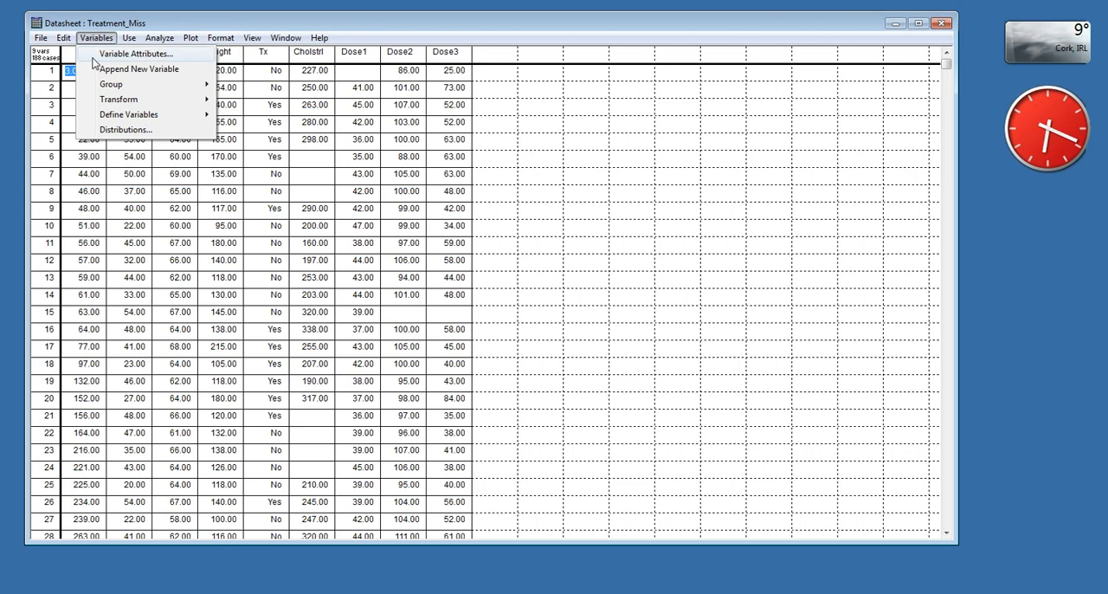
click(130, 55)
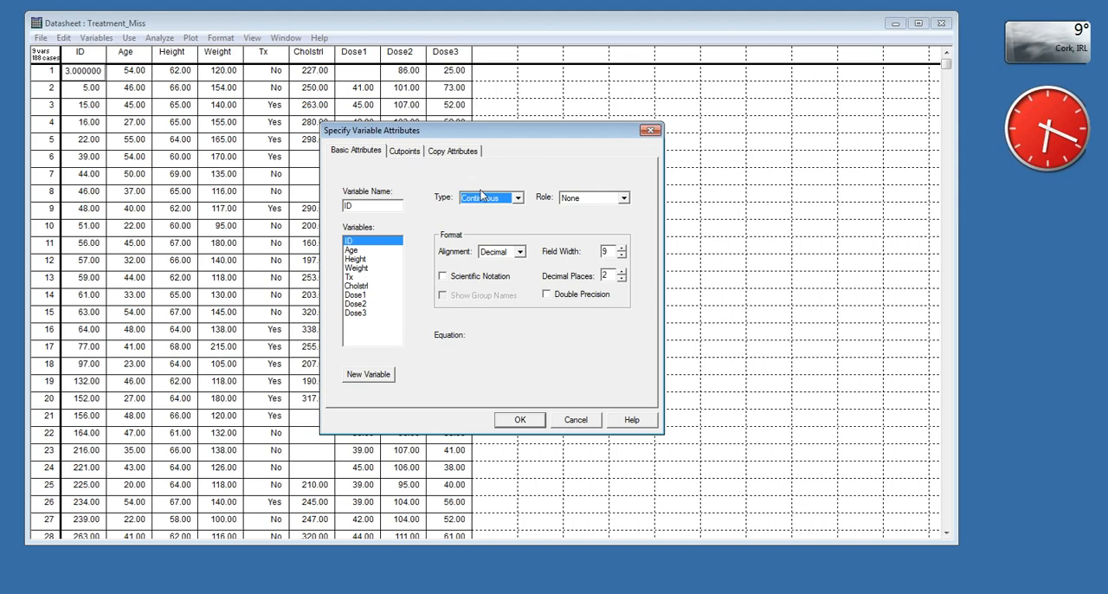
click(353, 278)
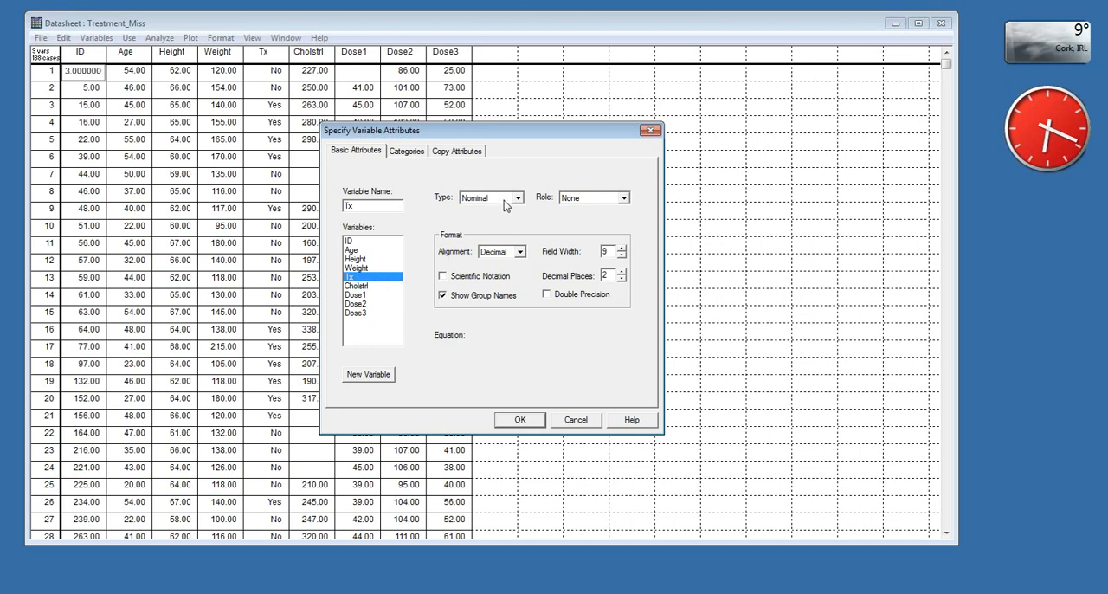
click(417, 152)
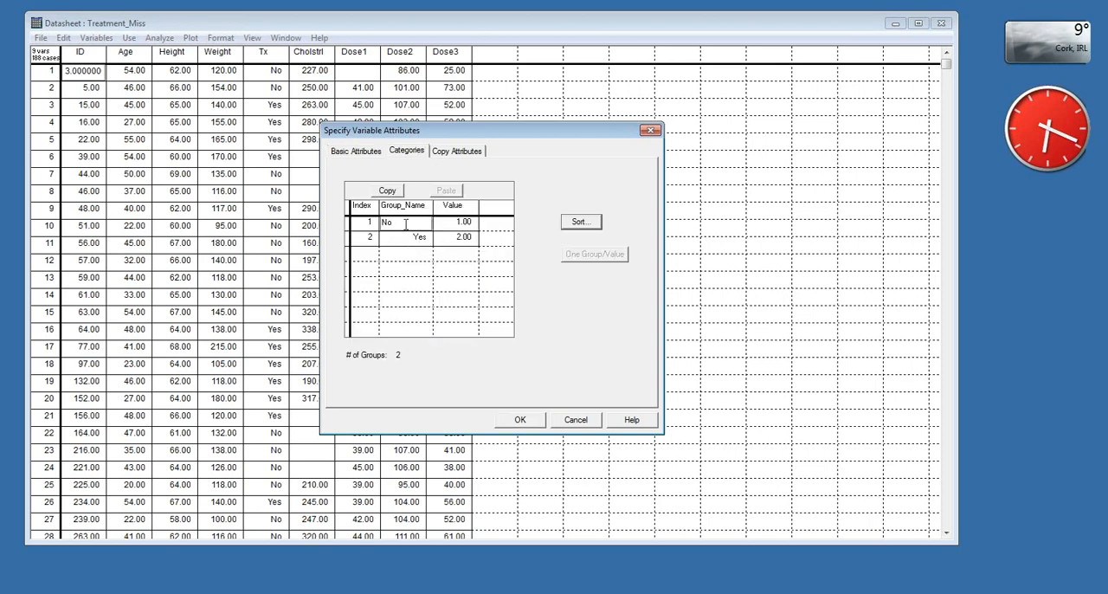
click(337, 152)
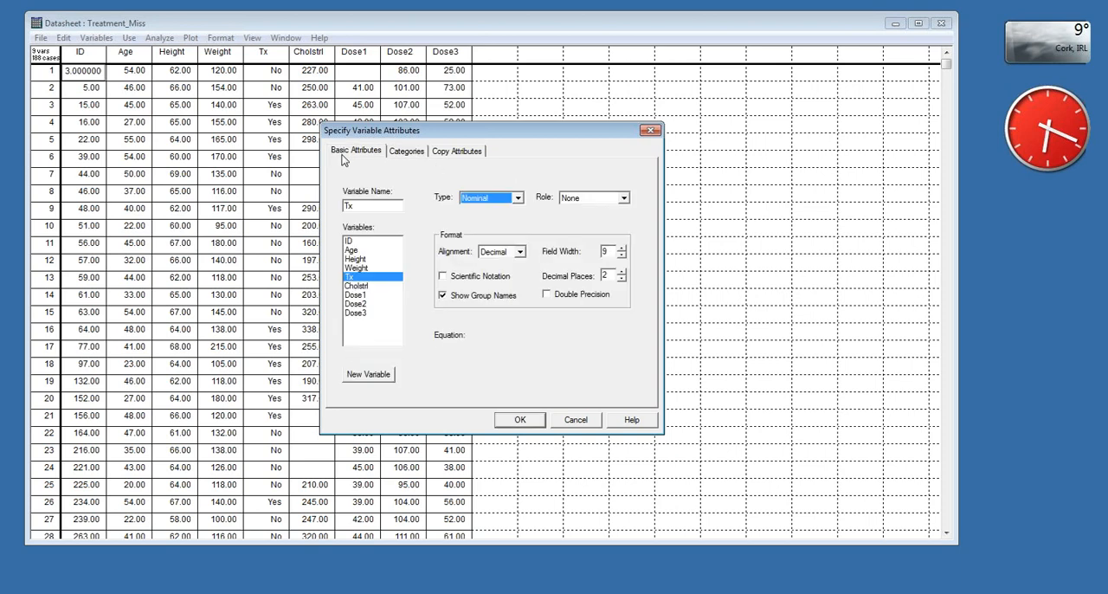
click(574, 420)
- Run a two-group t-test with Cholstrl as outcome, Tx as grouping variable and a null mean difference of 0.00, and reposition the results window
click(159, 38)
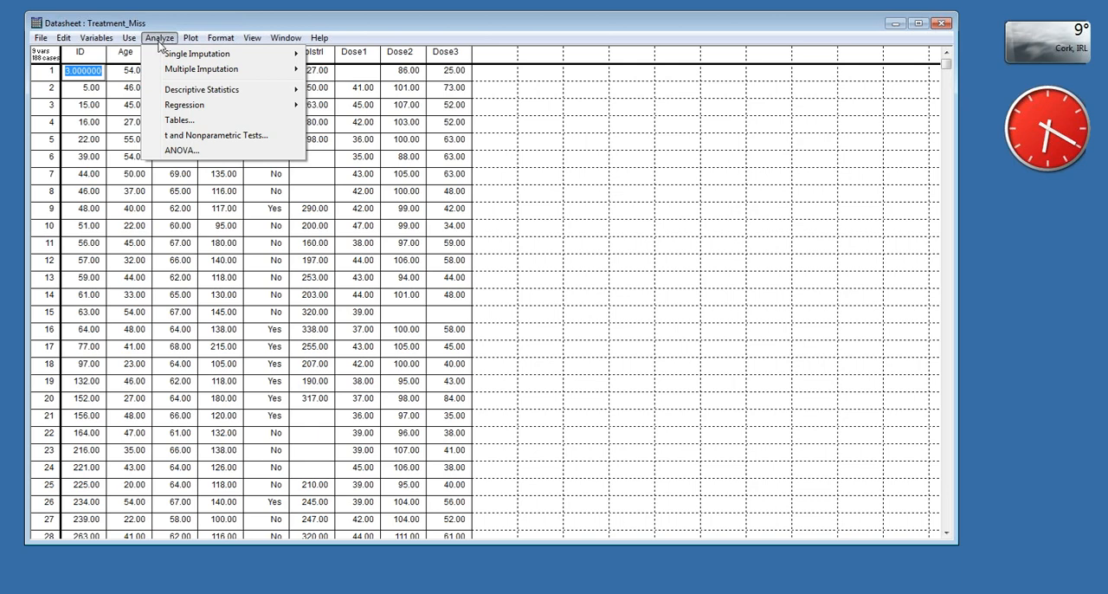
click(198, 137)
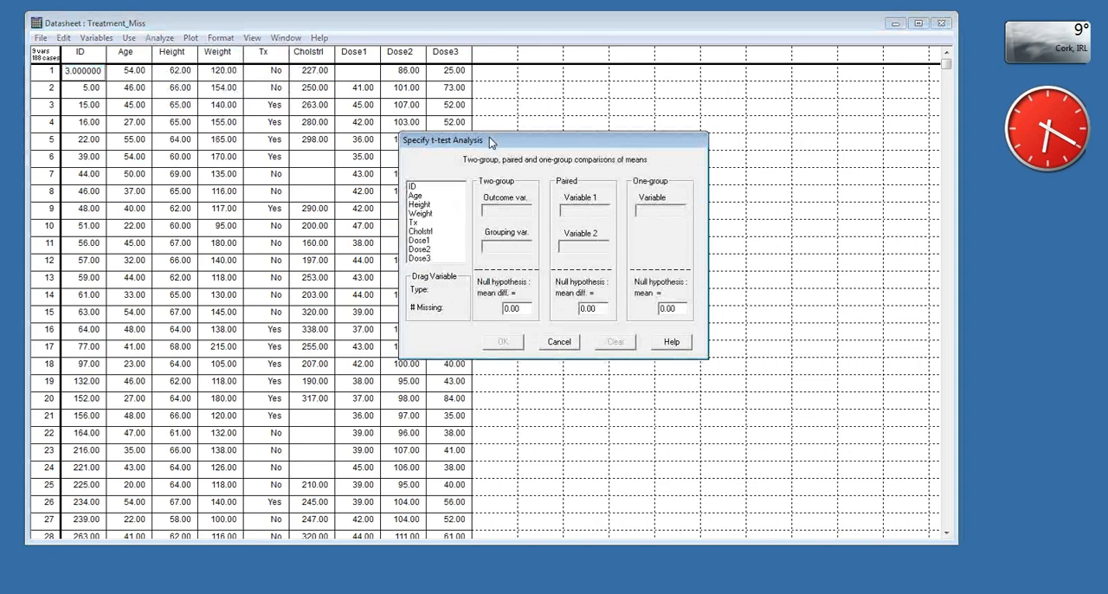
drag(491, 141, 340, 122)
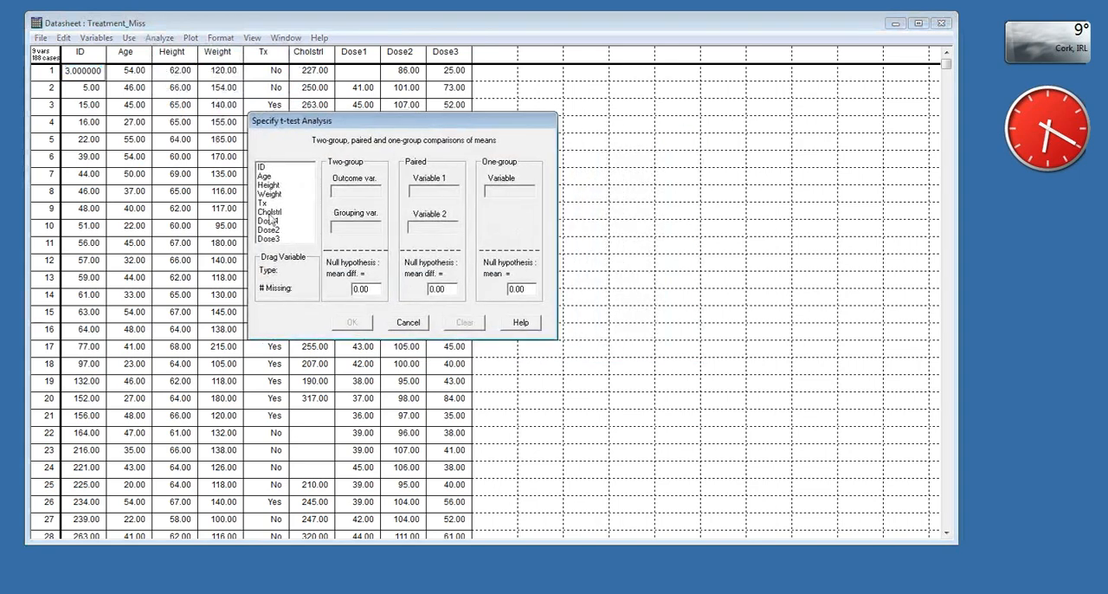
drag(269, 211, 344, 192)
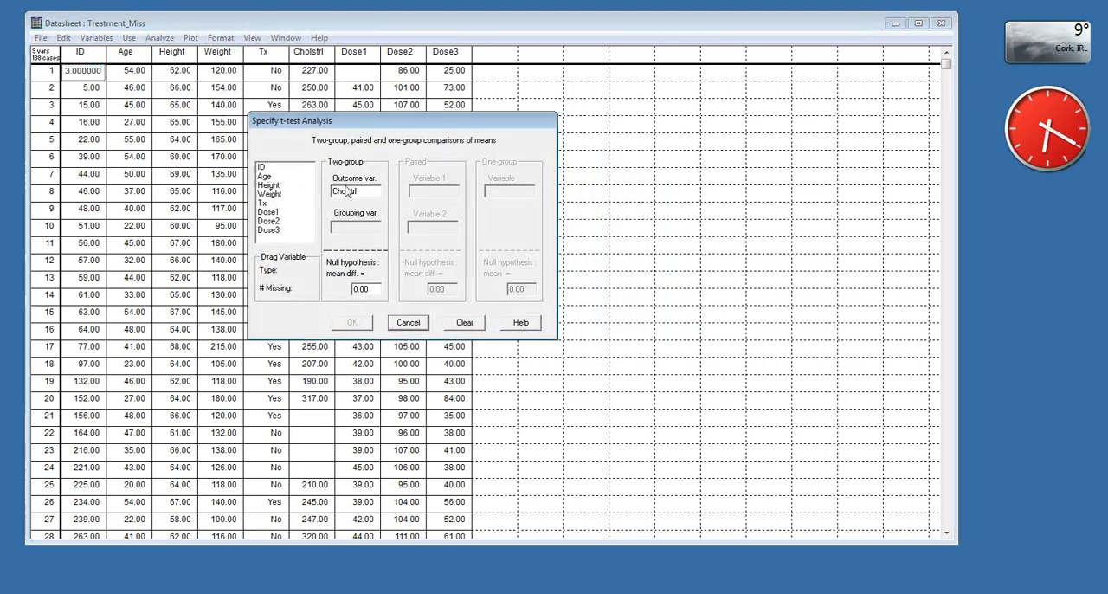
drag(263, 203, 342, 227)
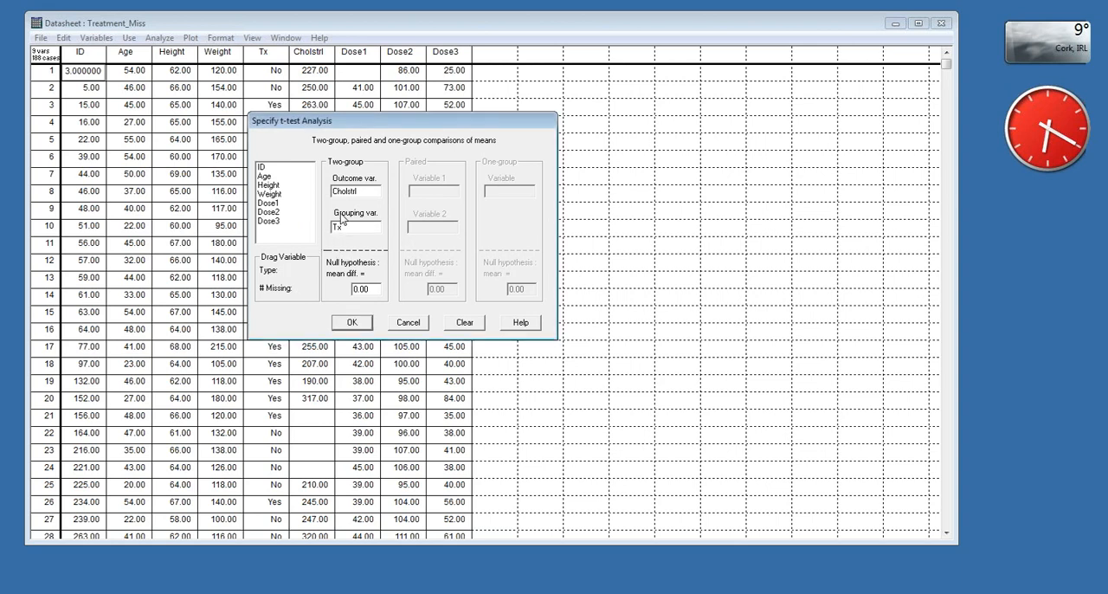
drag(370, 289, 339, 289)
click(378, 291)
click(353, 327)
click(355, 327)
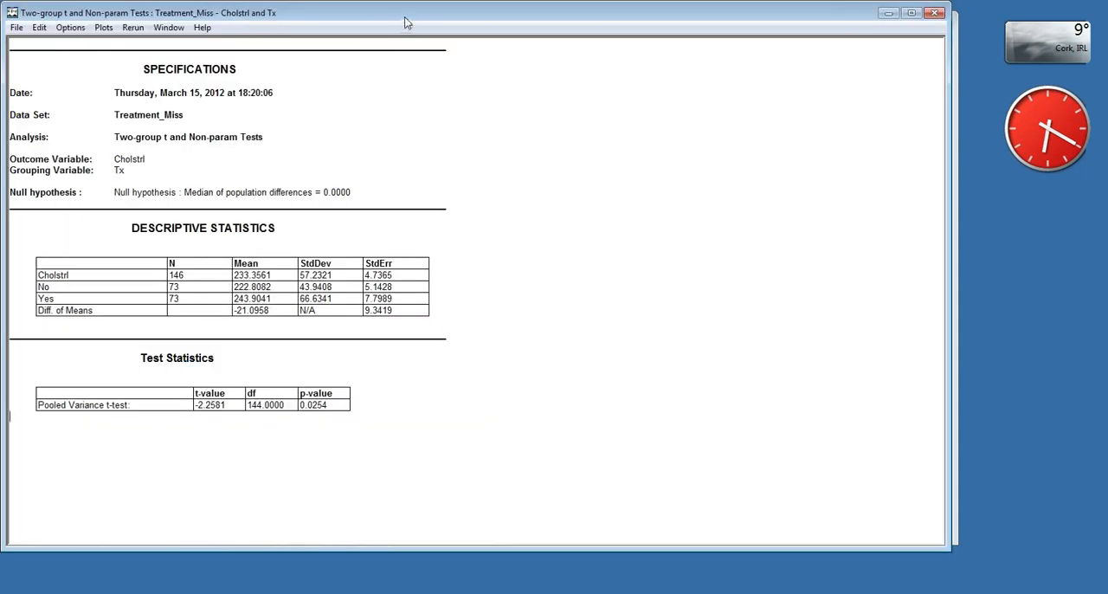
drag(402, 16, 424, 25)
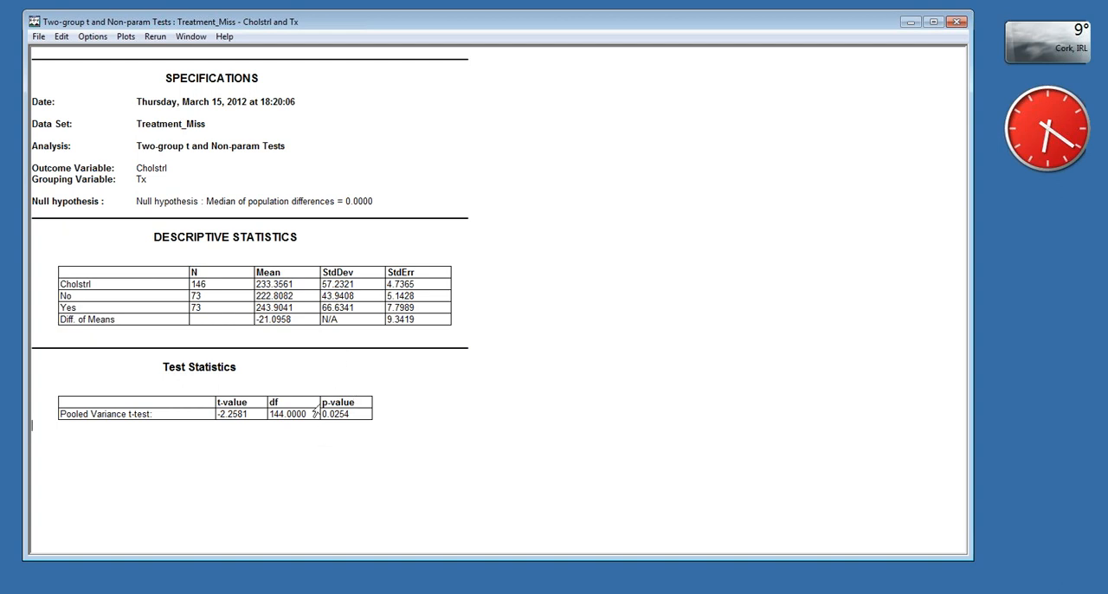
- View the t-test's boxplot and means comparison chart of Cholstrl by Tx, closing each one after viewing
click(128, 37)
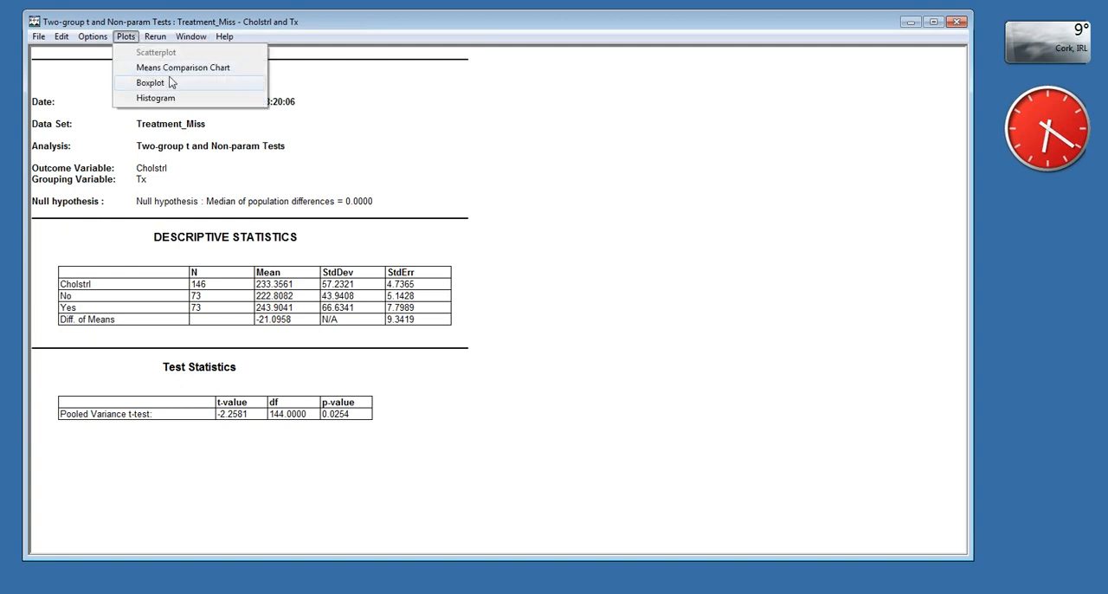
click(151, 83)
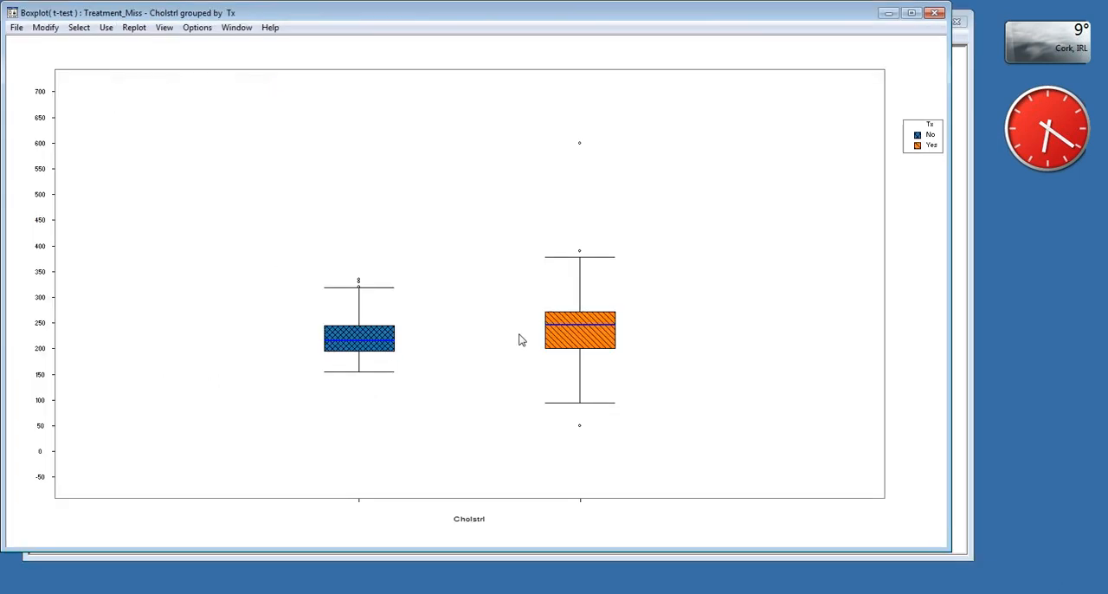
click(935, 12)
click(125, 36)
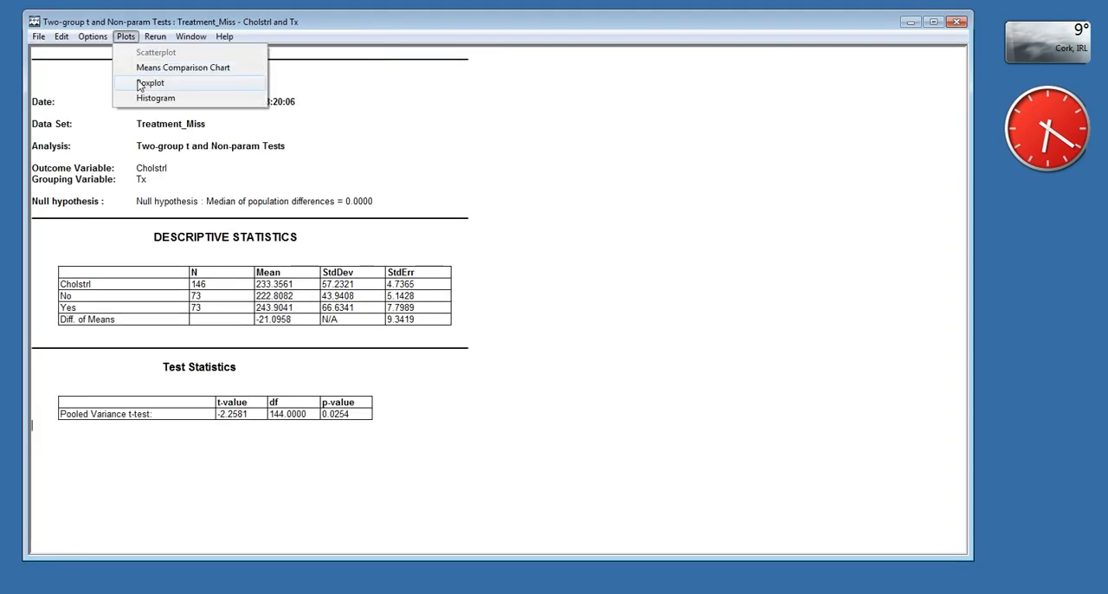
click(147, 70)
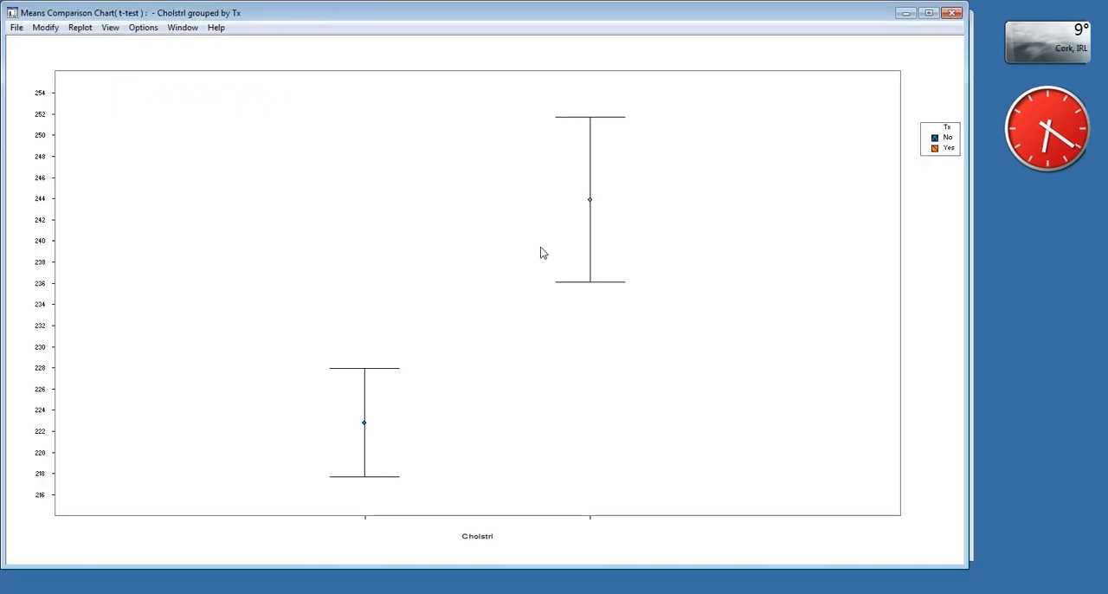
click(952, 13)
- View the t-test's histograms of Cholstrl by Tx, close them, and minimize the test results to return to the datasheet
click(126, 37)
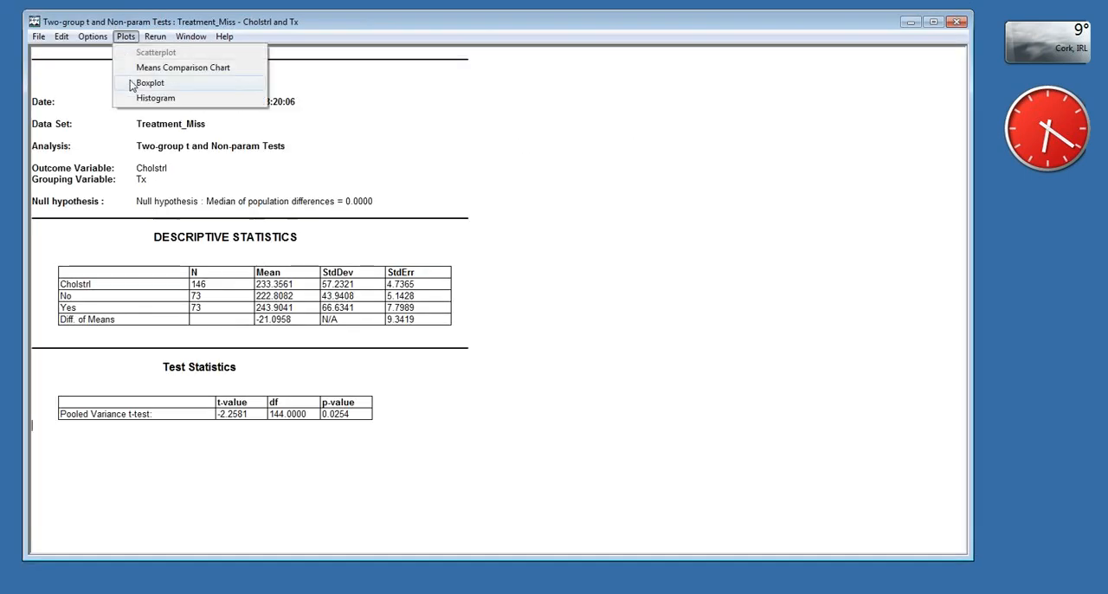
click(135, 97)
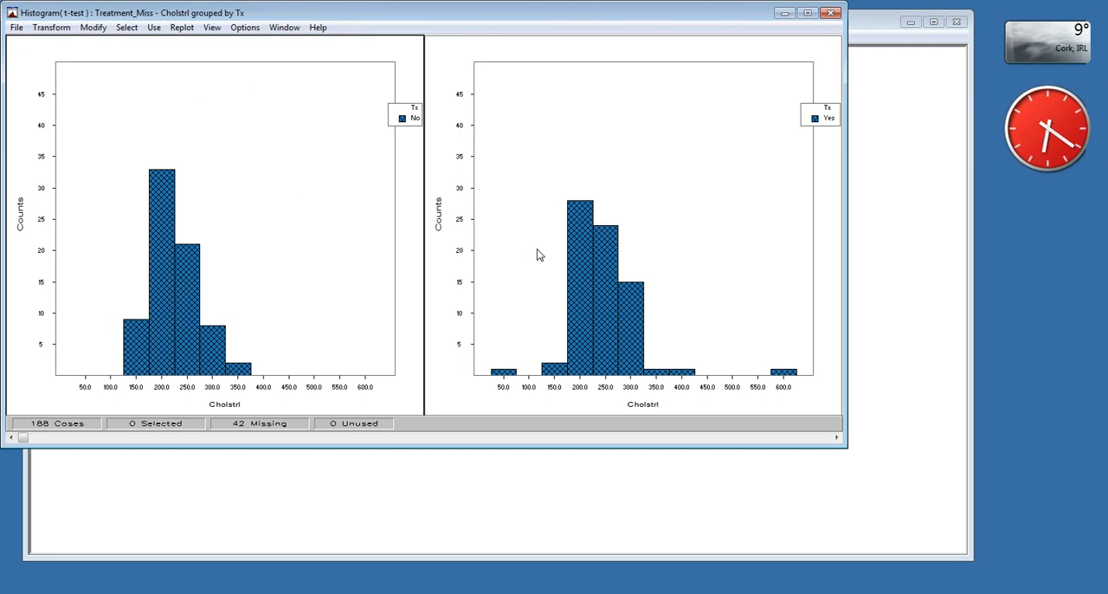
drag(701, 20, 739, 44)
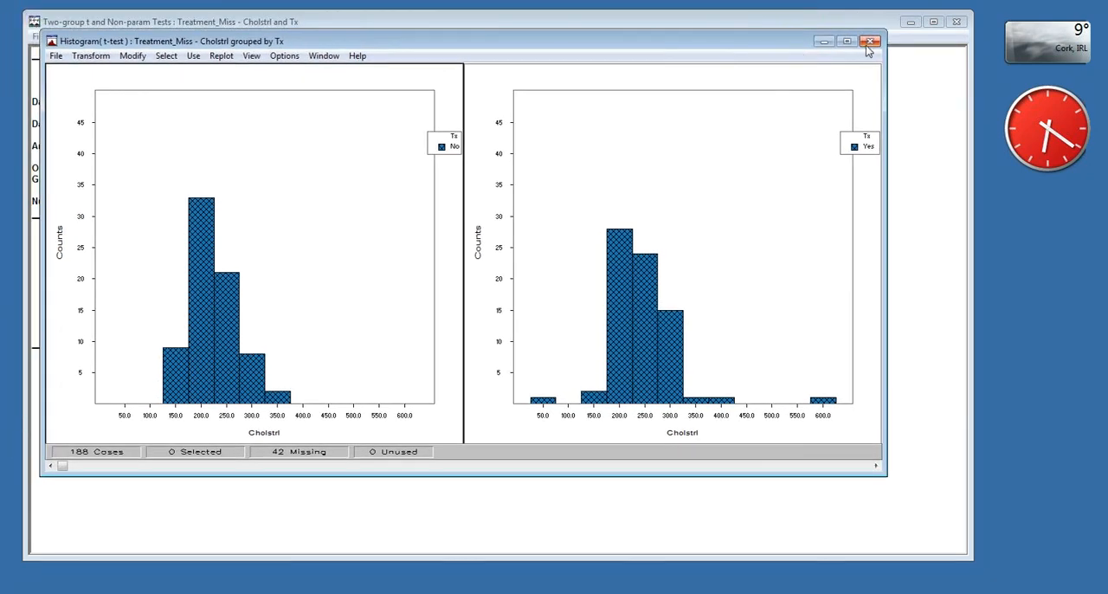
click(869, 44)
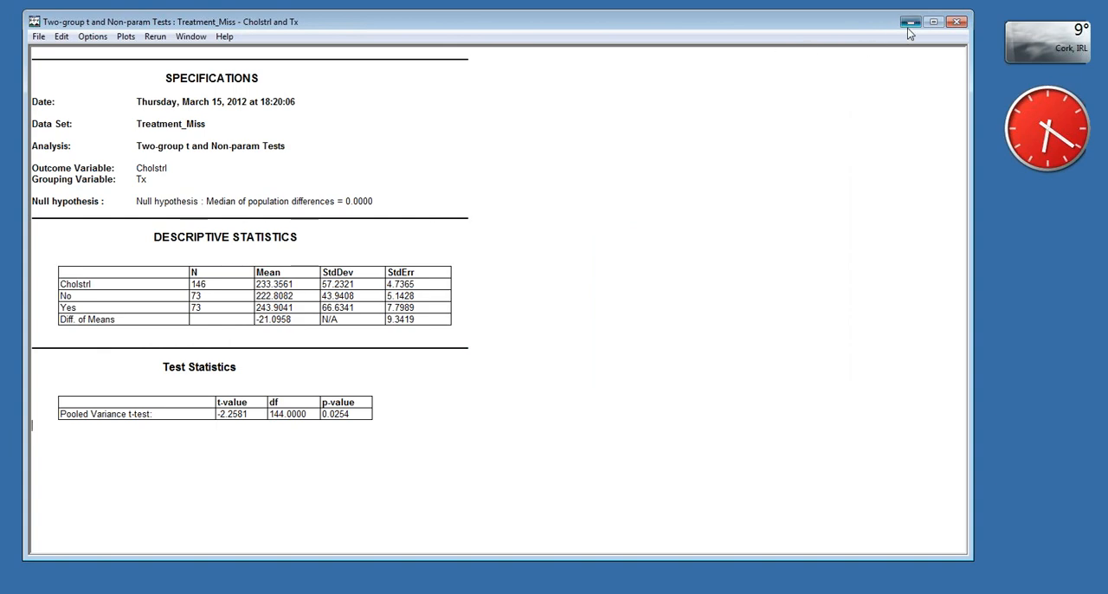
click(908, 25)
- Set up a Mahalanobis multiple imputation with Age, Height and Weight as fixed covariates, and Cholstrl, Dose1, Dose2 and Dose3 to impute
click(158, 38)
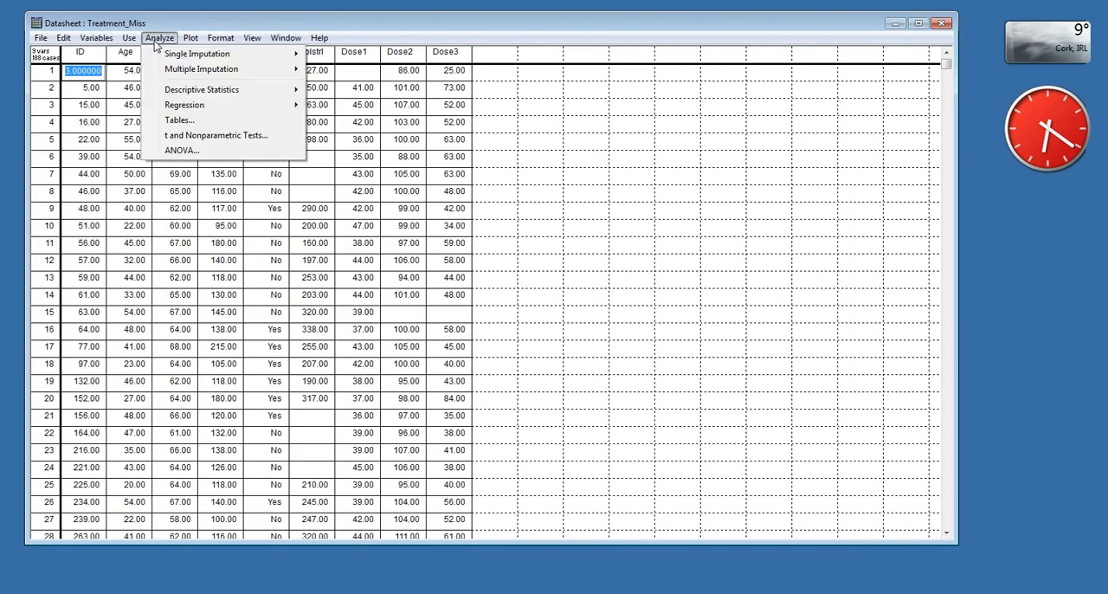
mouse_move(174, 71)
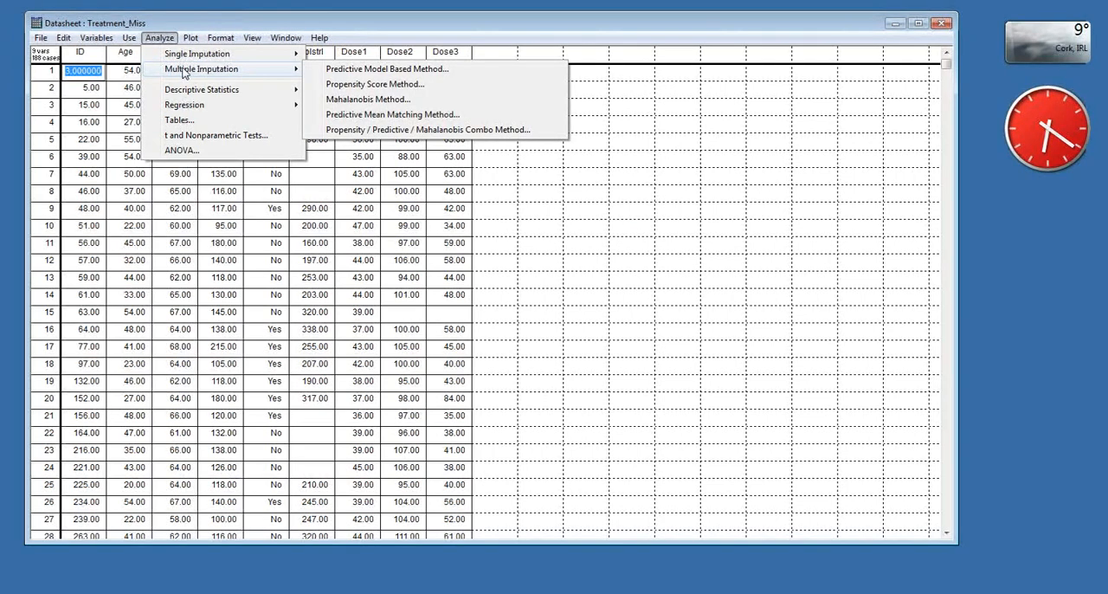
click(367, 100)
drag(381, 139, 334, 101)
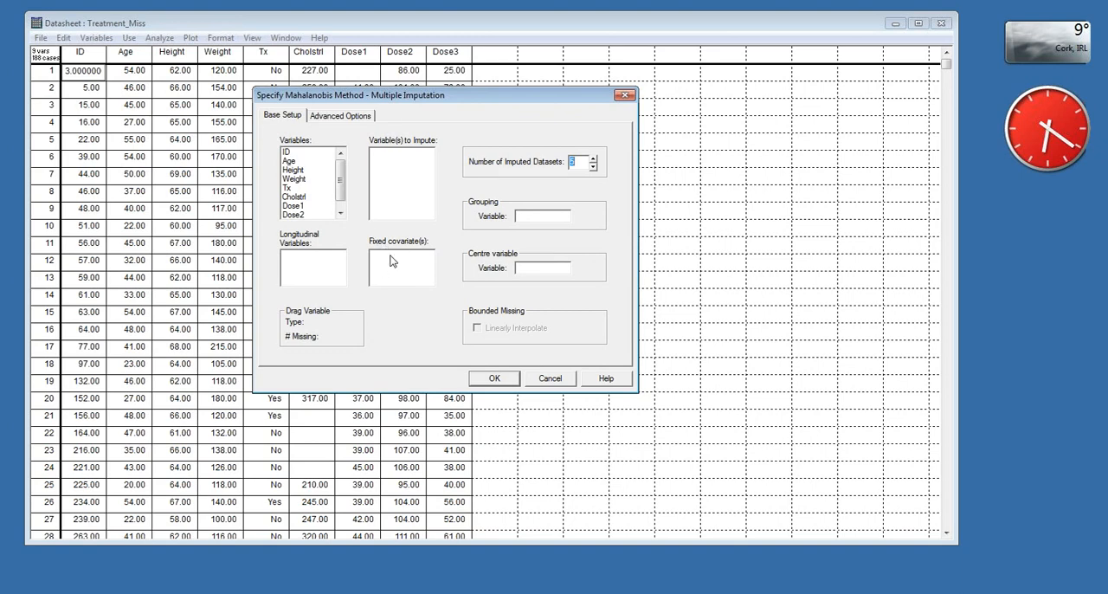
drag(299, 161, 400, 269)
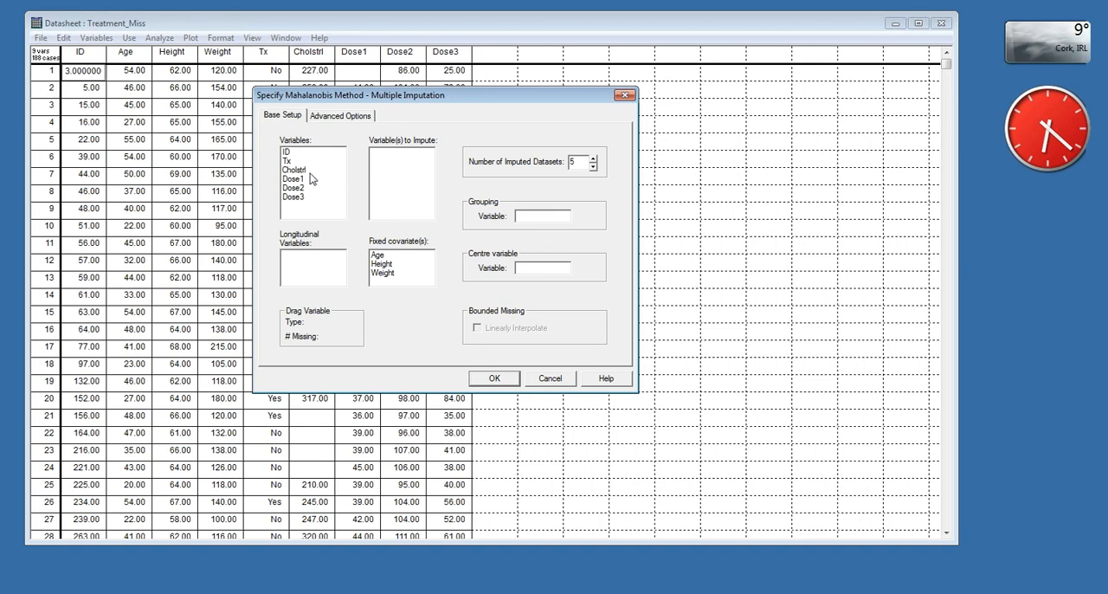
drag(310, 170, 412, 182)
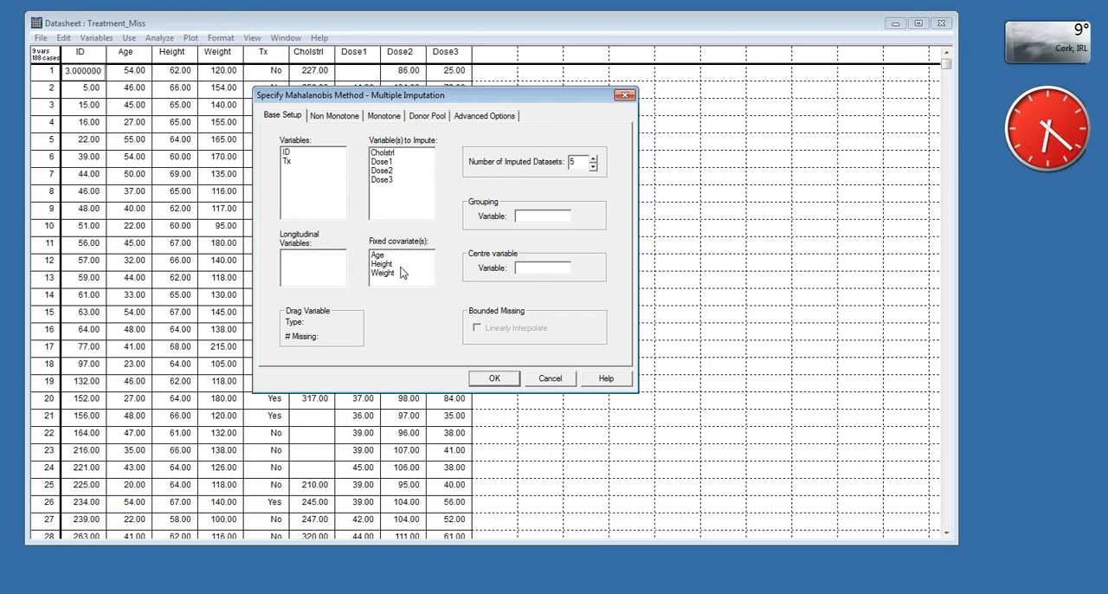
- Try to add Dose1 as a fixed covariate, cancel its missing-value handling, and set the number of imputed datasets to 10
drag(386, 164, 408, 261)
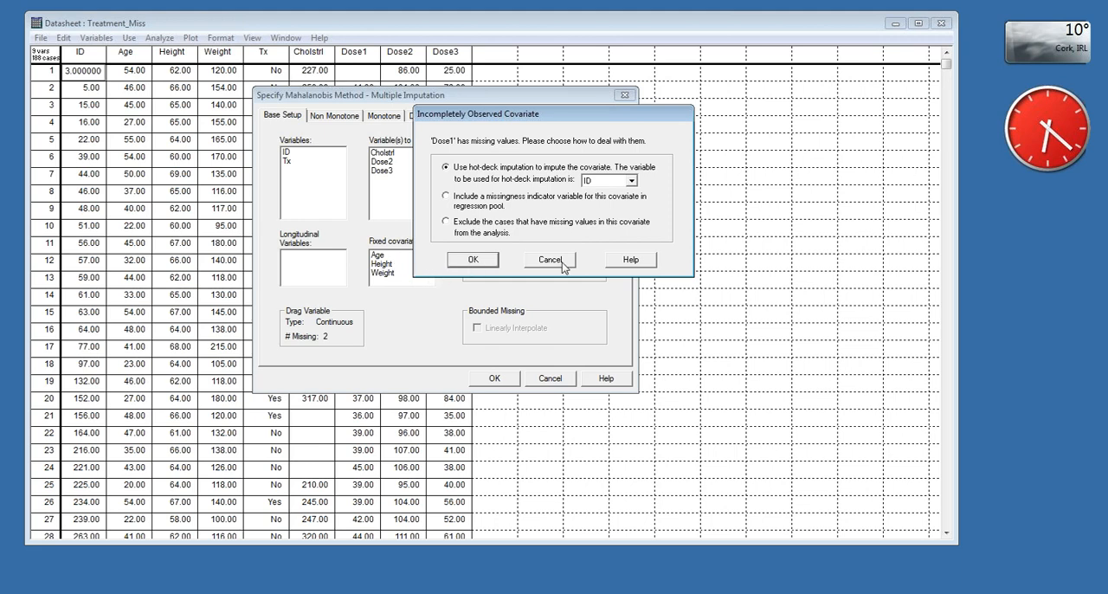
click(539, 265)
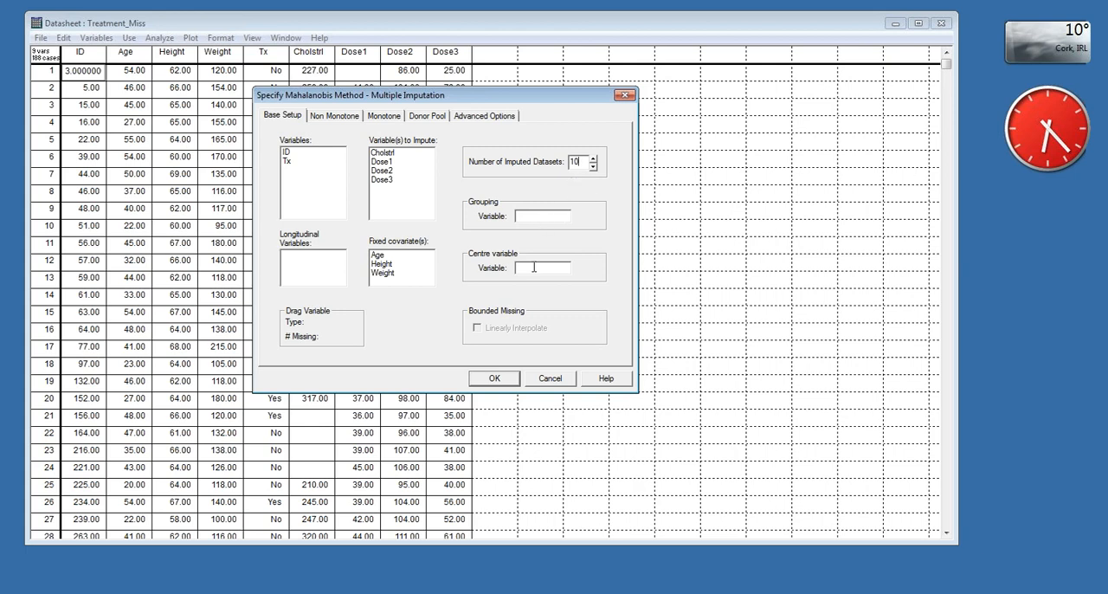
- Review the non-monotone, monotone and donor pool settings, and run the Mahalanobis multiple imputation
click(324, 121)
click(379, 120)
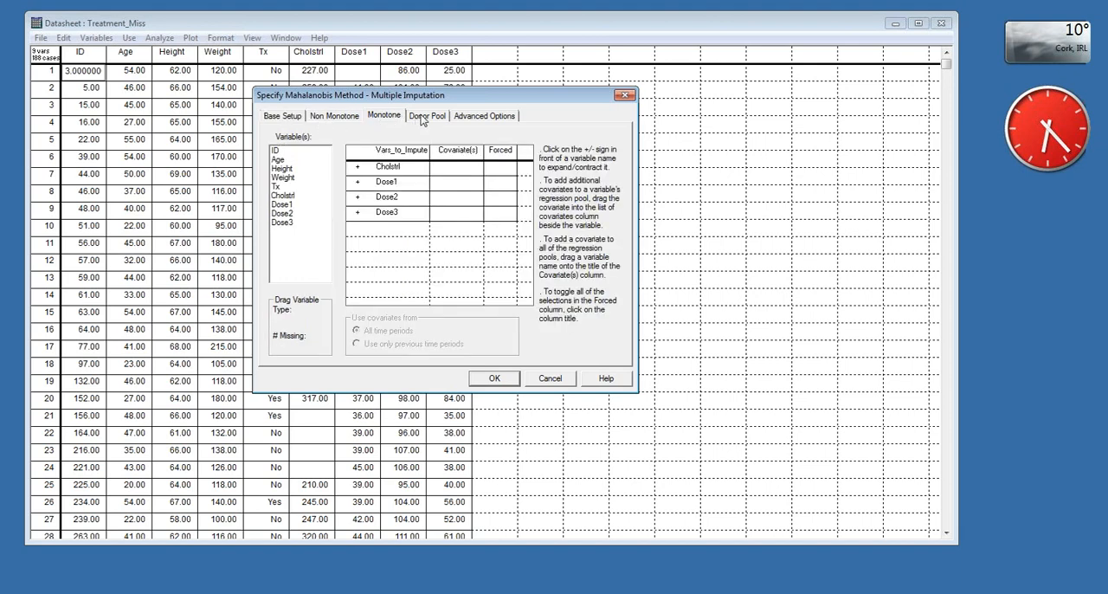
click(424, 118)
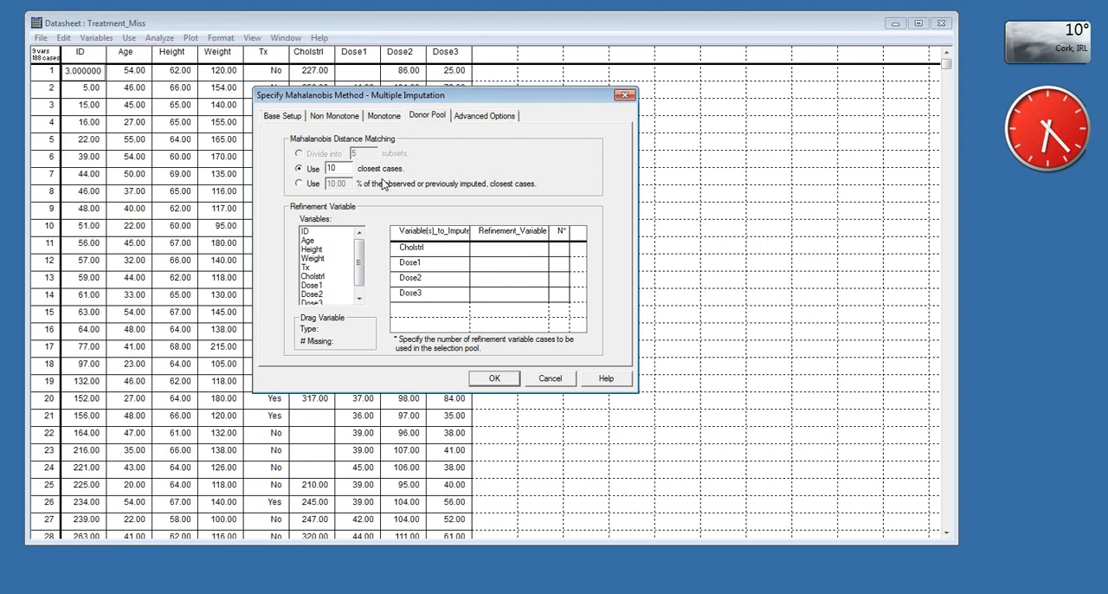
double_click(342, 167)
click(494, 381)
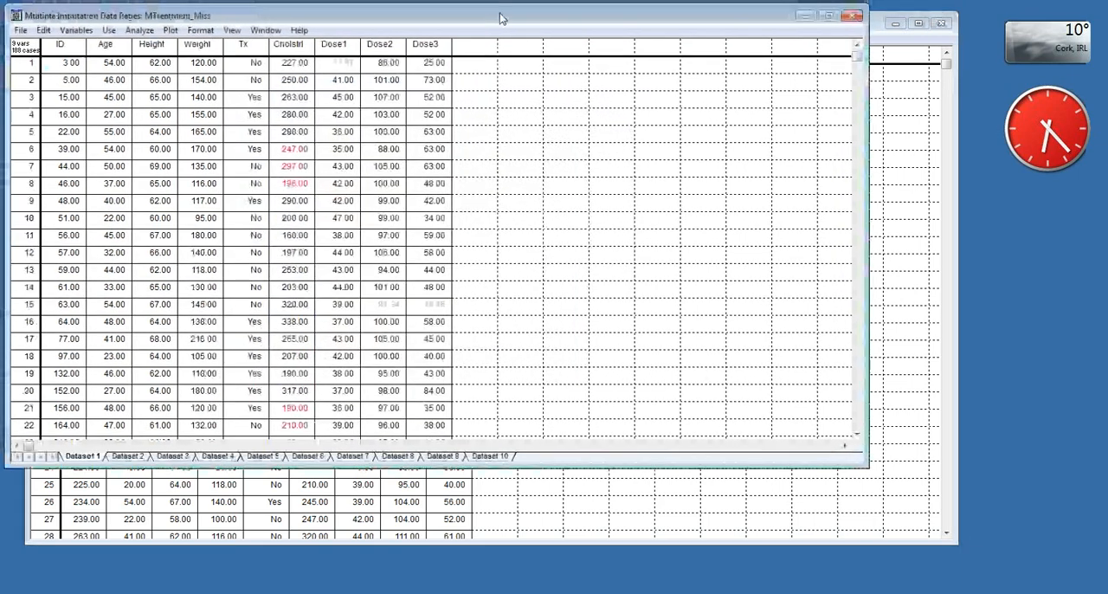
- Enlarge the imputed data window and compare the imputed values across Datasets 2 to 10, returning to Dataset 1
drag(494, 17, 525, 25)
drag(890, 469, 957, 547)
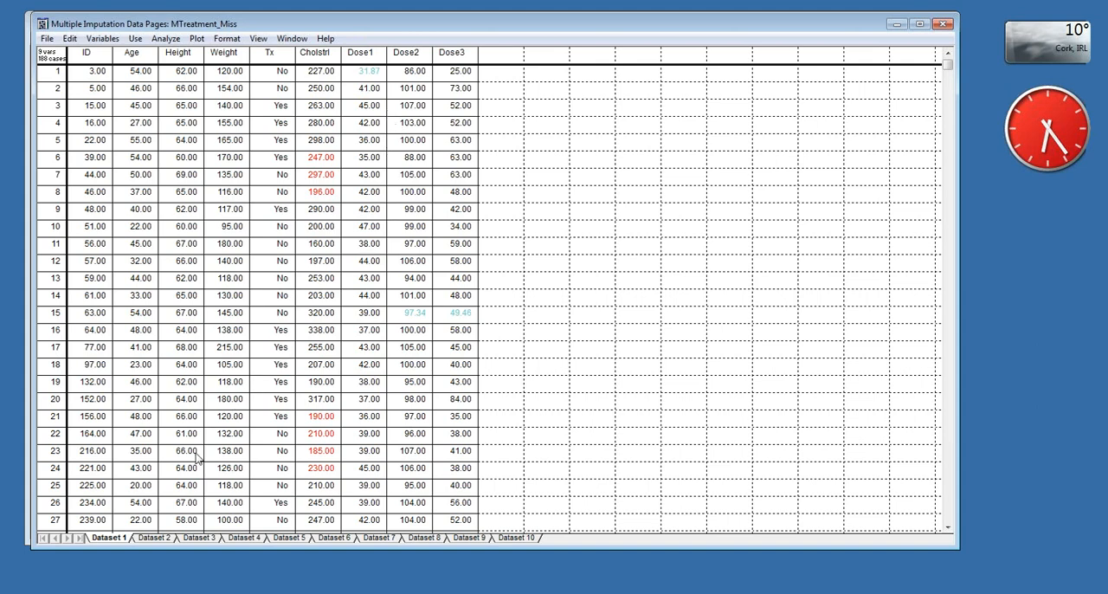
click(155, 538)
click(199, 538)
click(243, 538)
click(288, 538)
click(333, 538)
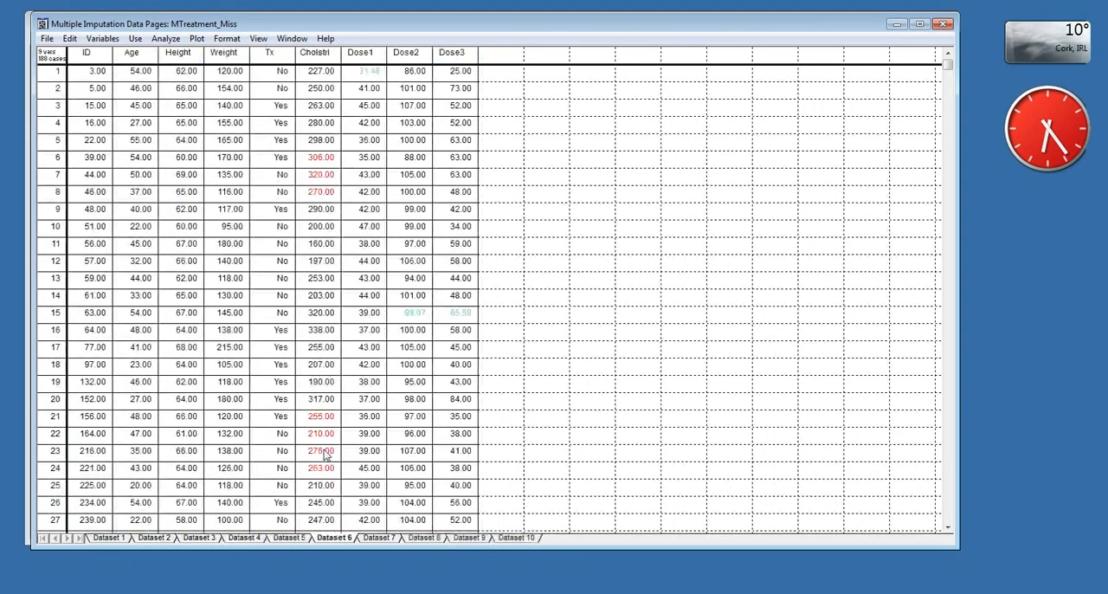
click(379, 537)
click(423, 537)
click(468, 538)
click(516, 538)
click(108, 537)
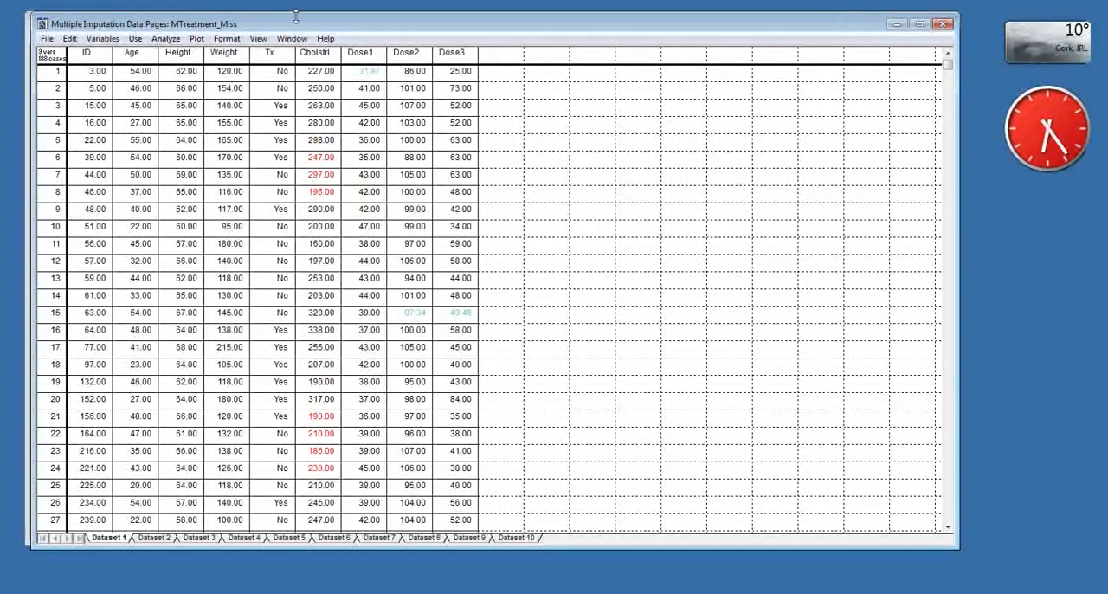
- Align the imputed data window with the original datasheet and page through the imputed datasets again, ending on Dataset 1
drag(299, 23, 291, 23)
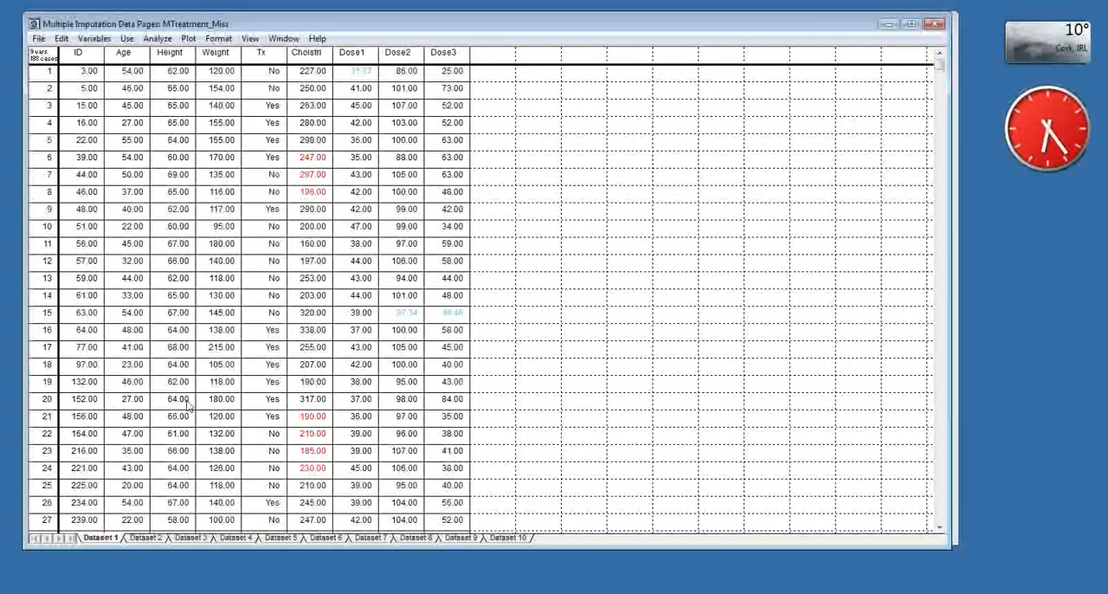
click(138, 538)
click(189, 538)
click(233, 539)
click(277, 538)
click(325, 539)
click(370, 539)
click(415, 538)
click(490, 537)
click(99, 538)
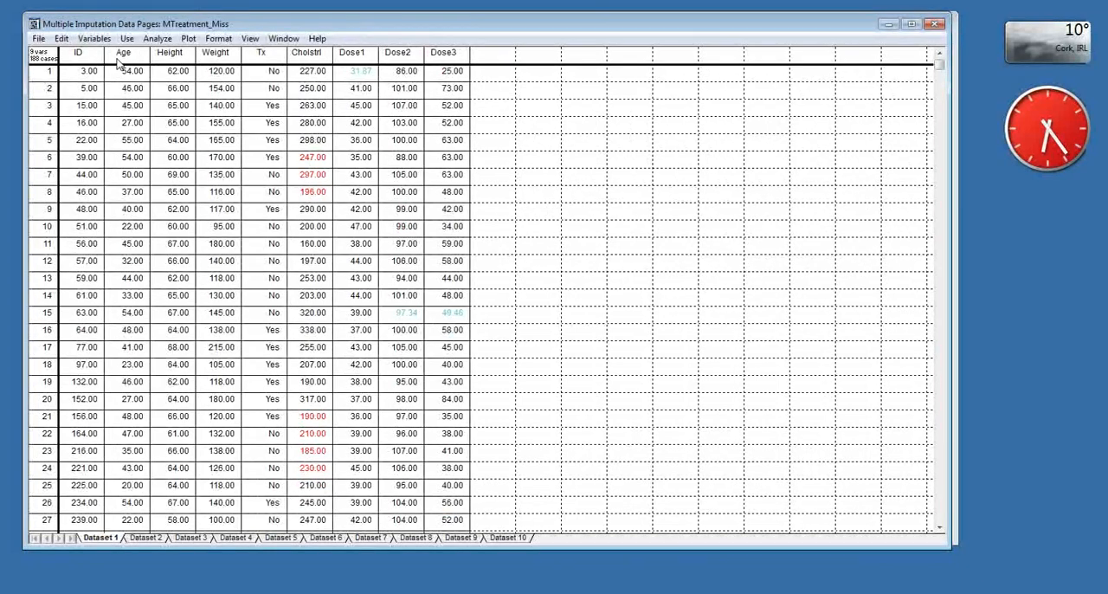
- Run a two-group t-test on the imputed datasets with Cholstrl as outcome variable and Tx as grouping variable
click(149, 41)
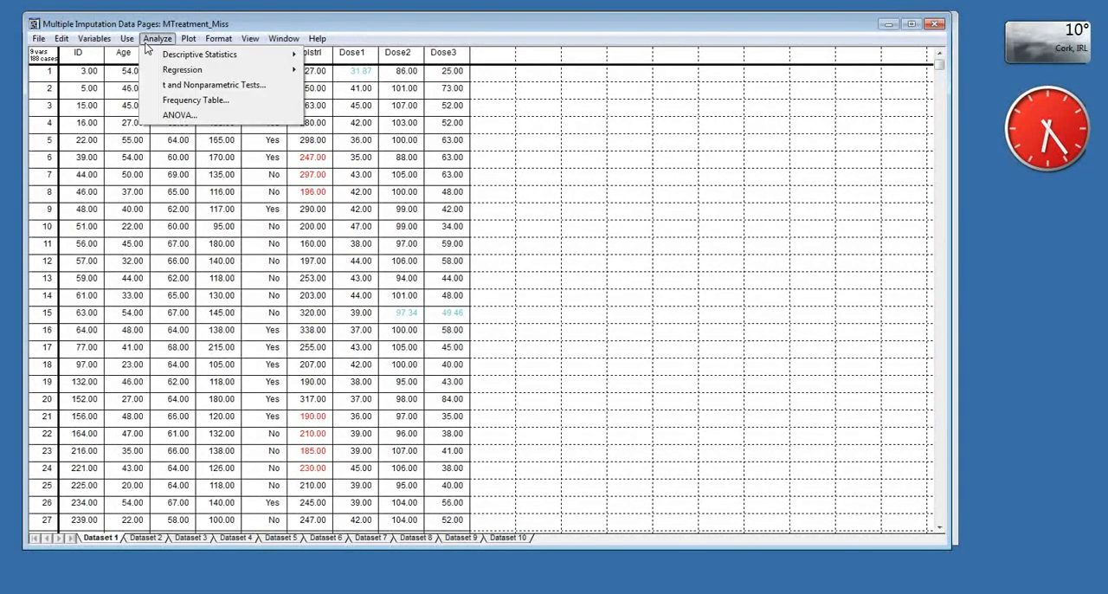
click(195, 89)
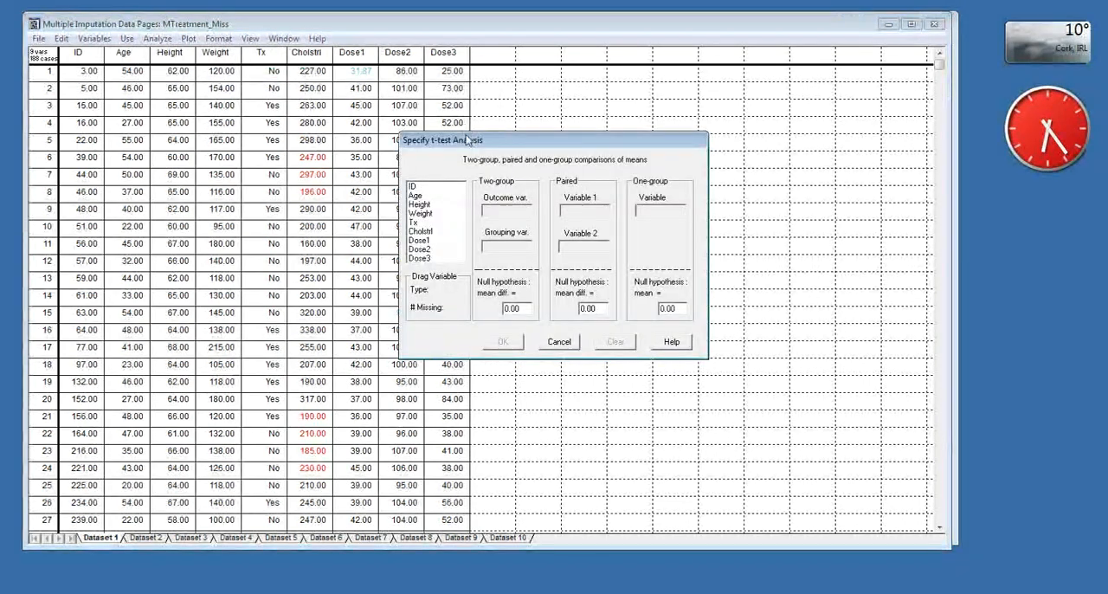
drag(262, 192, 342, 220)
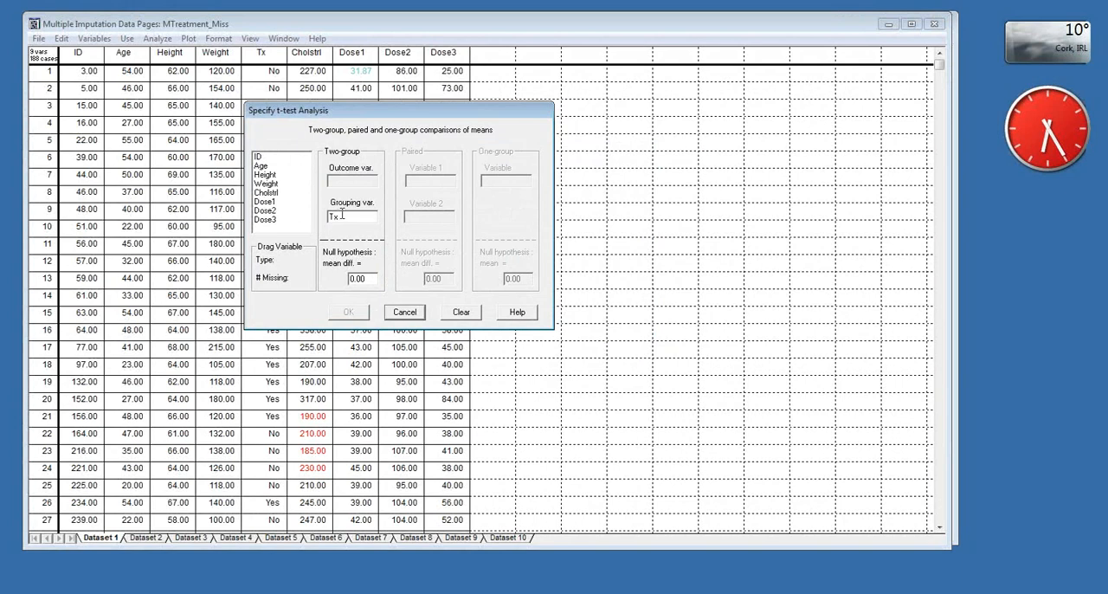
drag(276, 194, 343, 180)
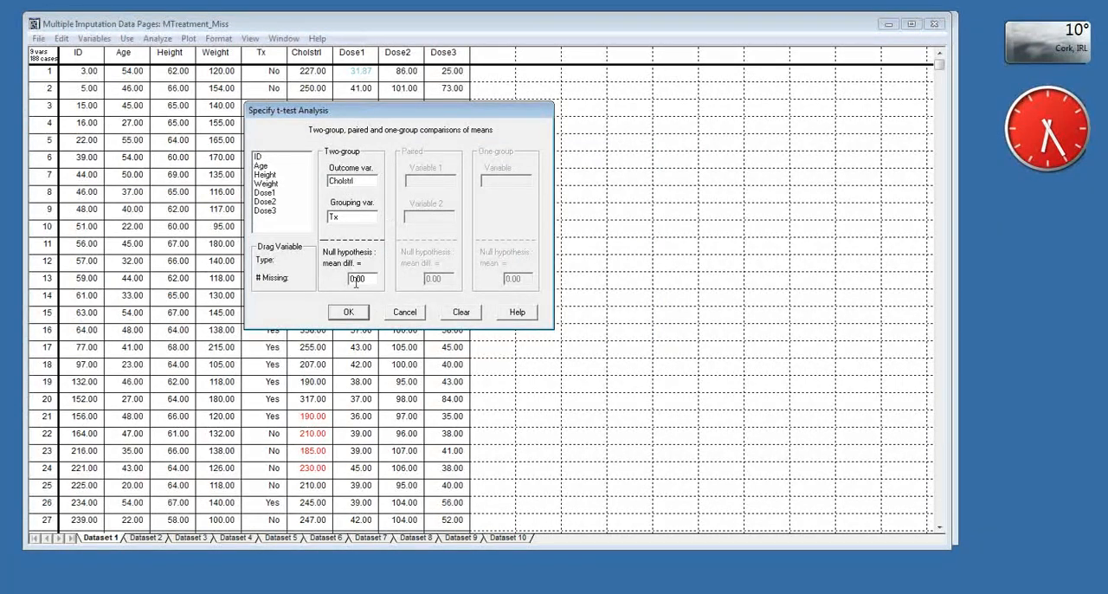
click(349, 314)
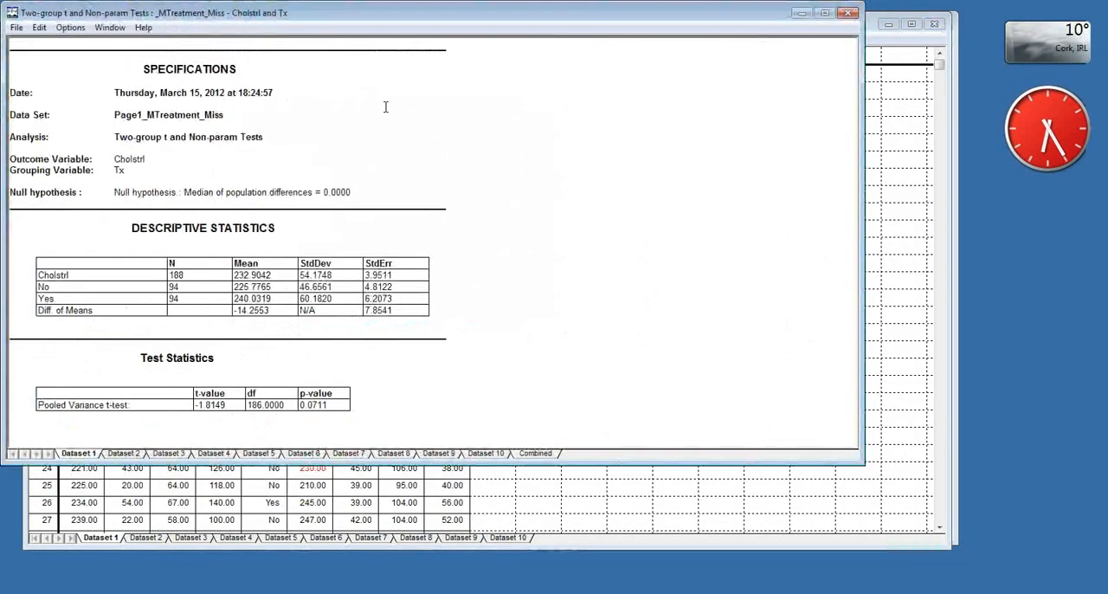
- Enlarge the t-test results window and compare the results for Datasets 3, 4, 5, 6, 9 and 10
drag(381, 17, 400, 28)
drag(876, 471, 950, 544)
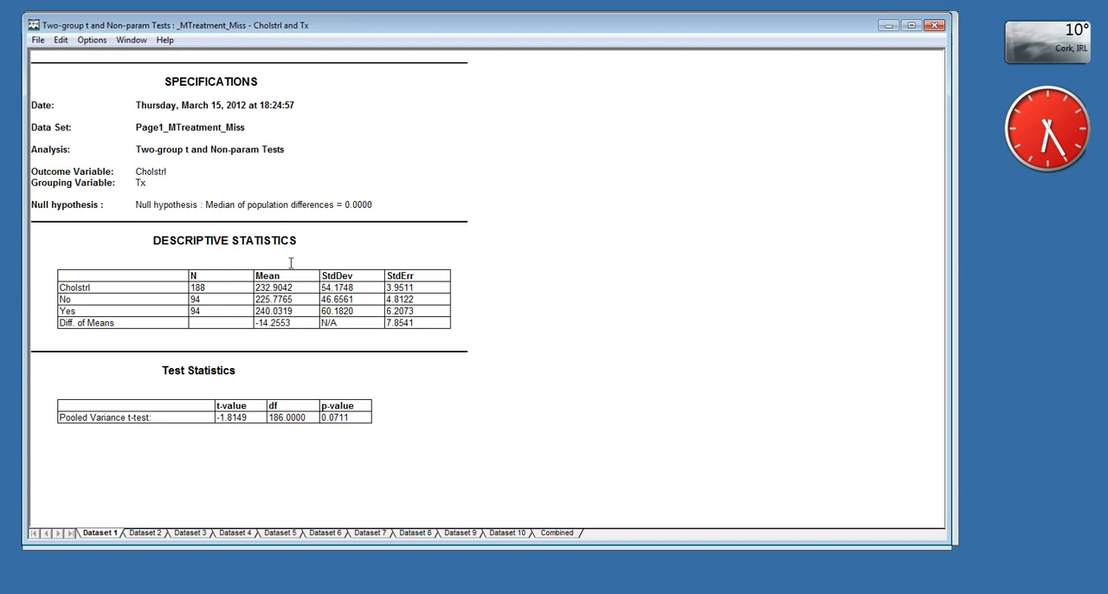
click(190, 532)
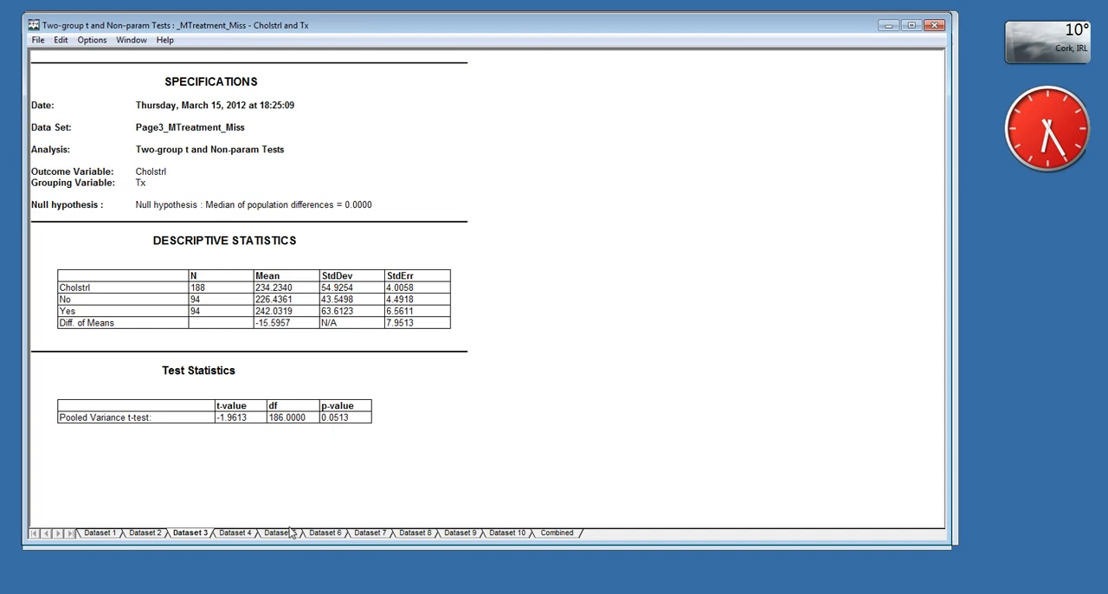
click(250, 535)
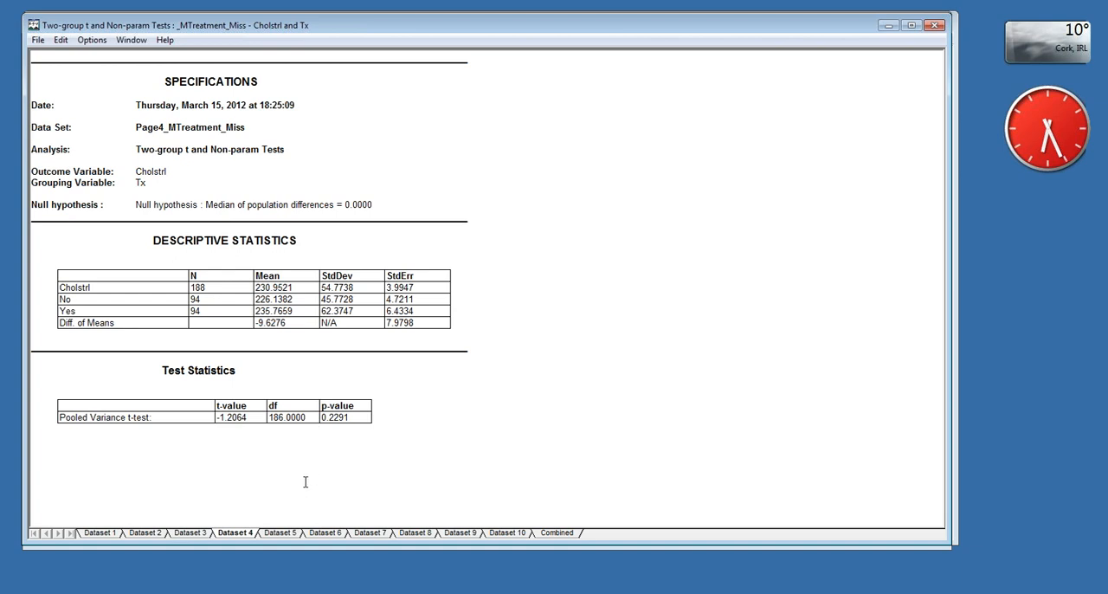
click(282, 533)
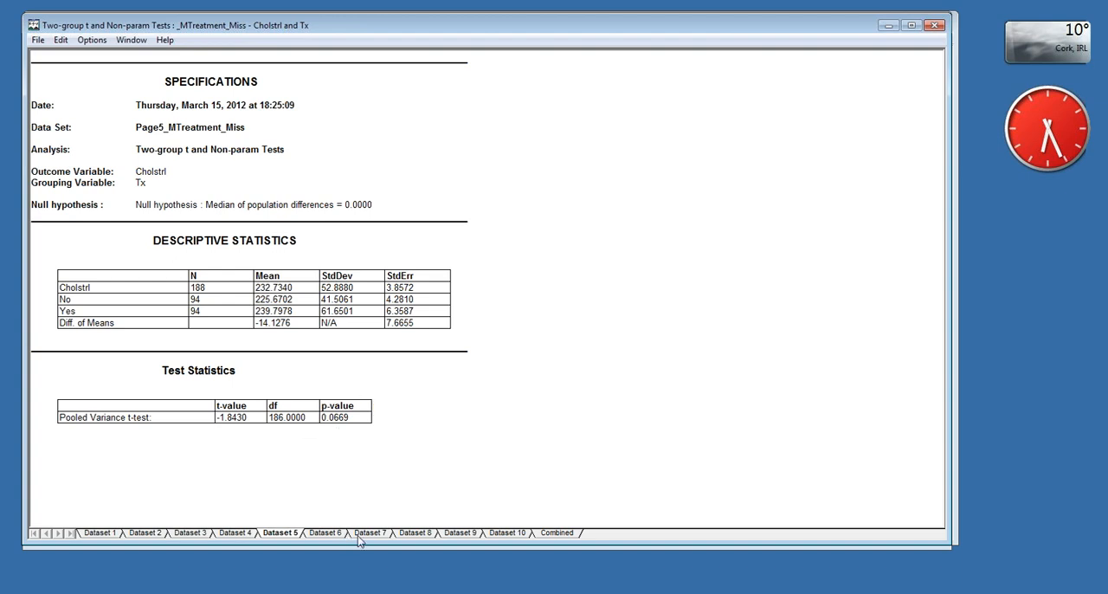
click(326, 532)
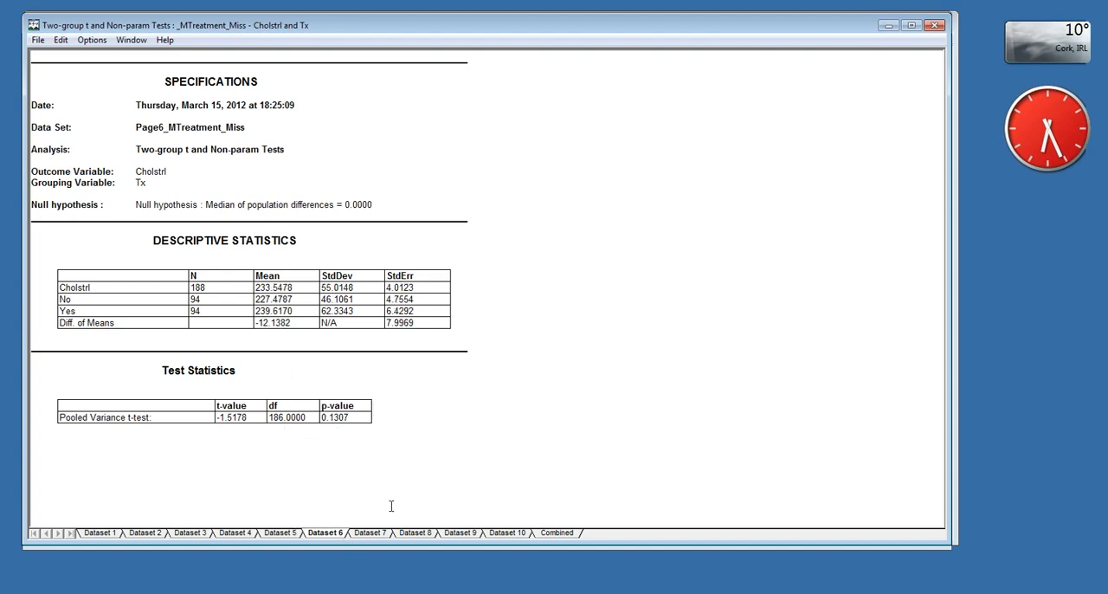
click(459, 534)
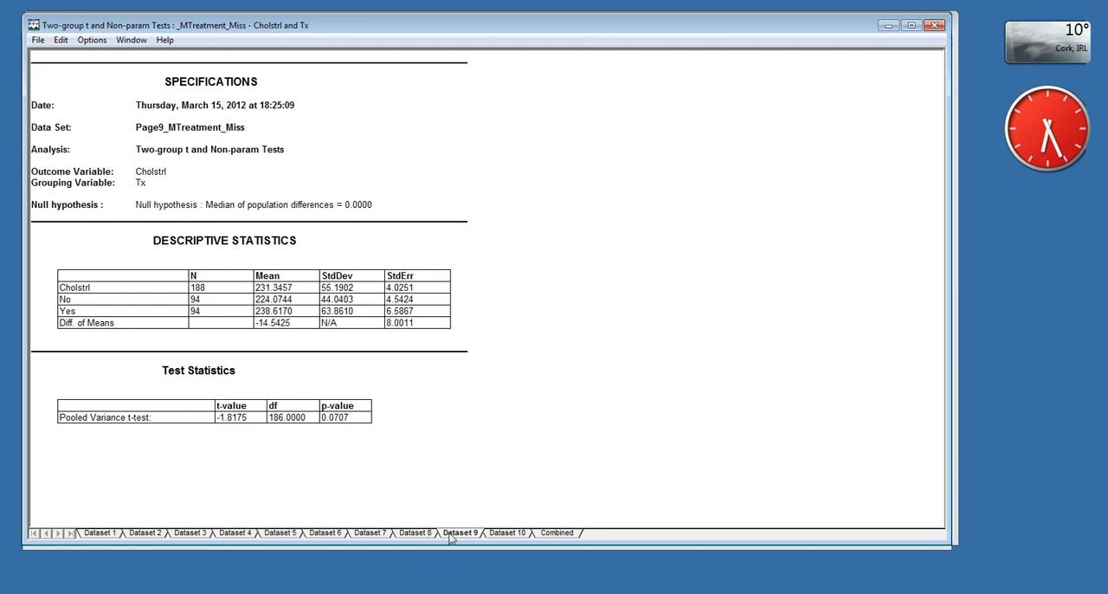
click(510, 533)
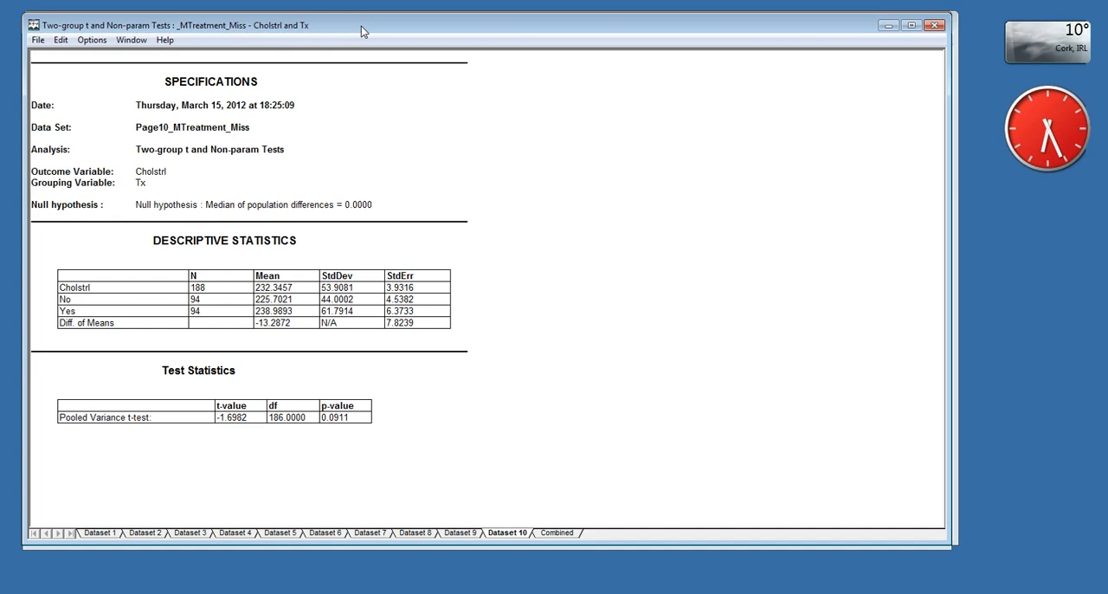
click(86, 40)
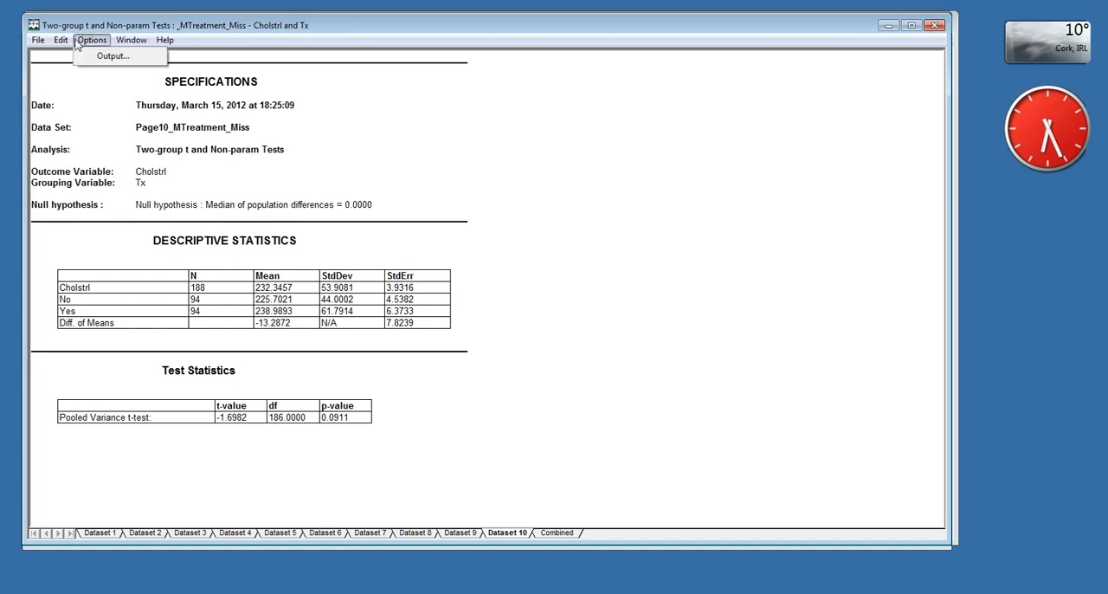
mouse_move(130, 43)
click(91, 39)
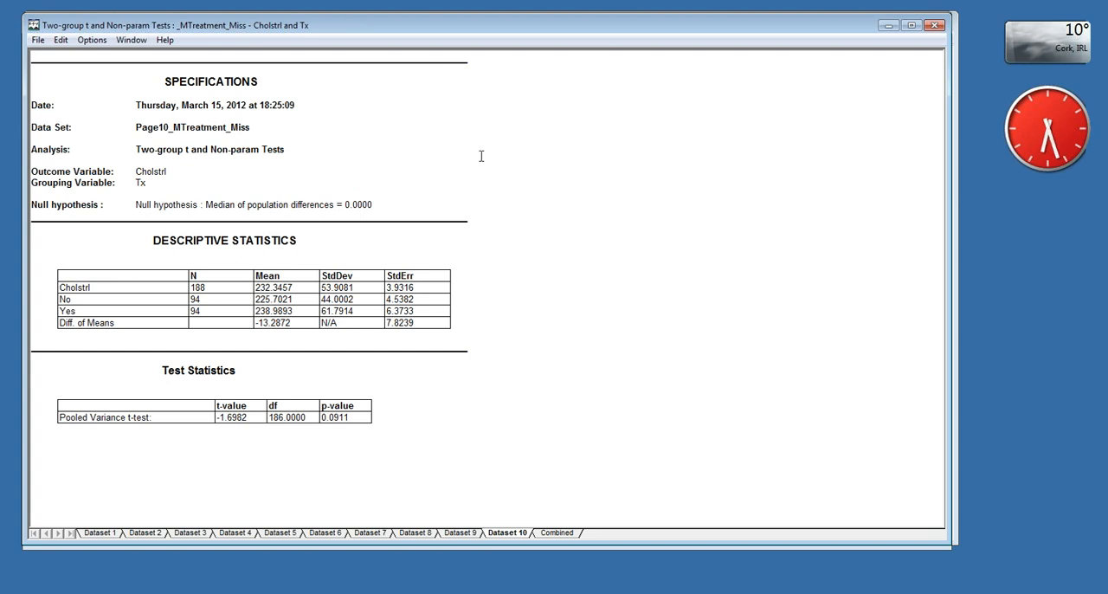